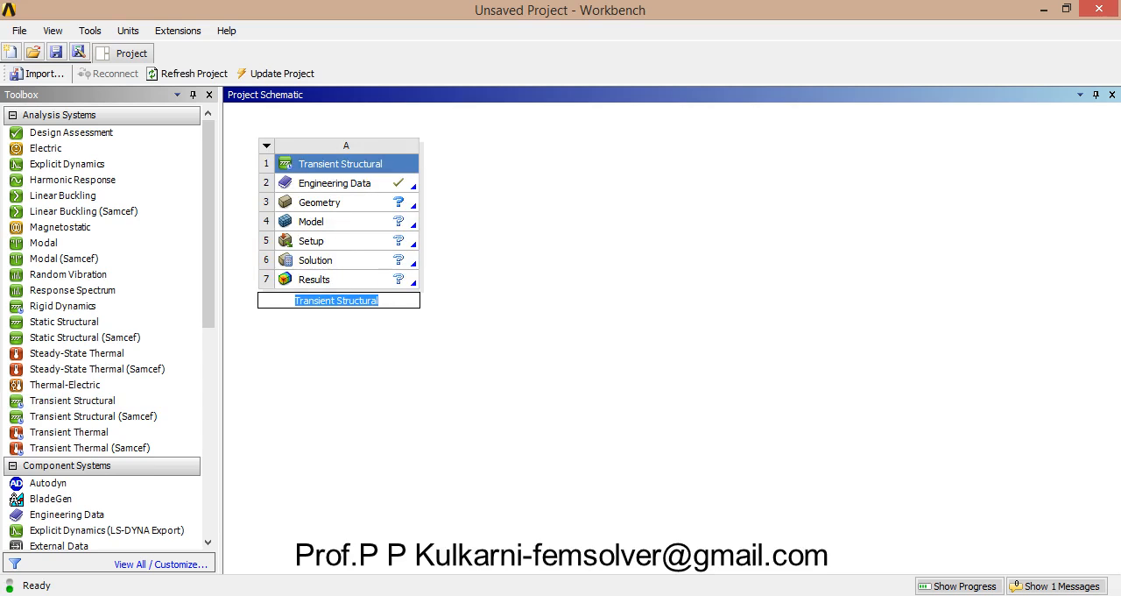
Step: Open the Transient Structural system's geometry for editing, then import the external geometry file crank.CATPart and generate it
{"action": "double_click", "coordinate": [320, 202]}
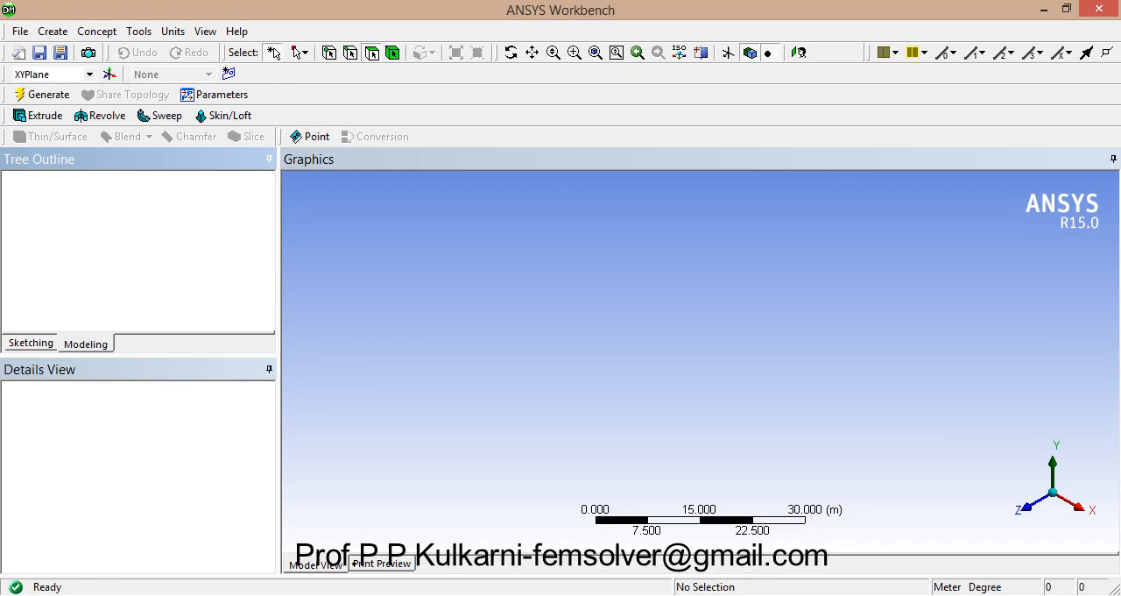
{"action": "left_click", "coordinate": [20, 32]}
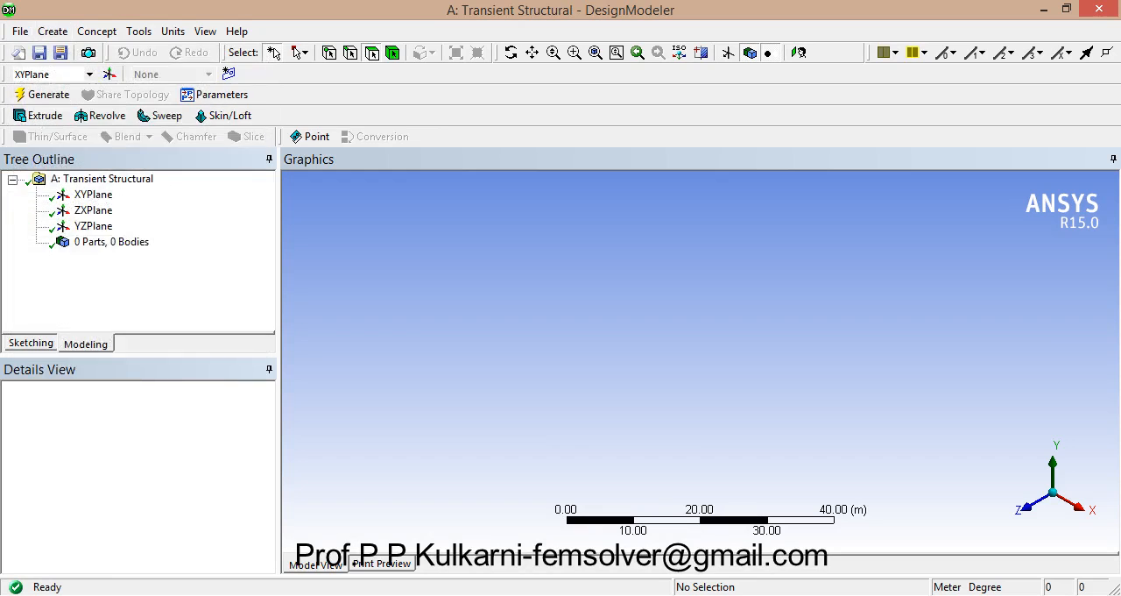
{"action": "left_click", "coordinate": [20, 32]}
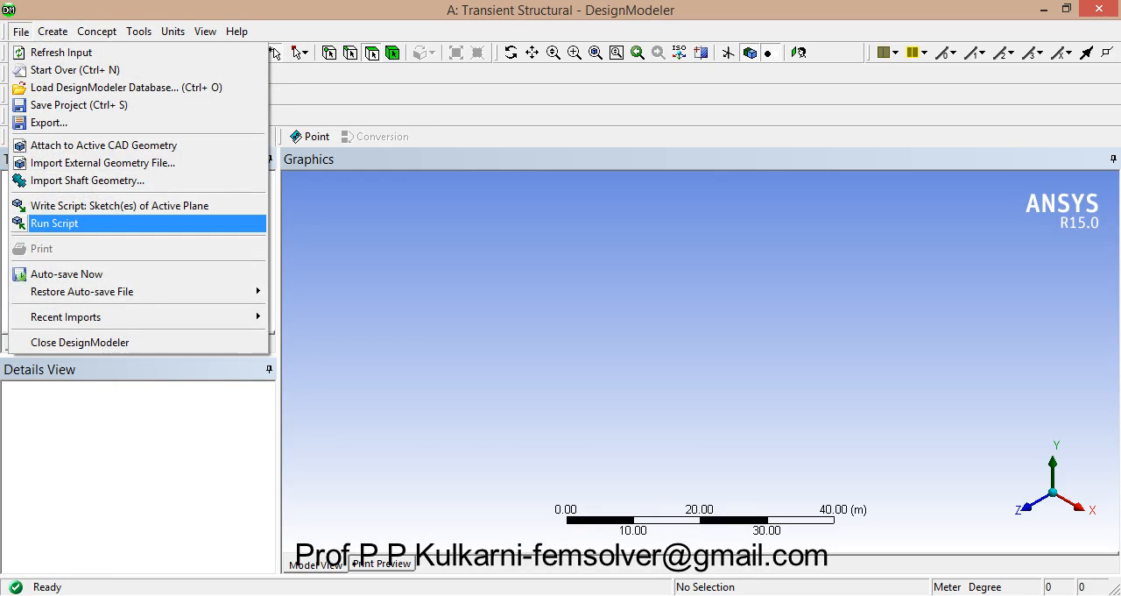
{"action": "left_click", "coordinate": [102, 163]}
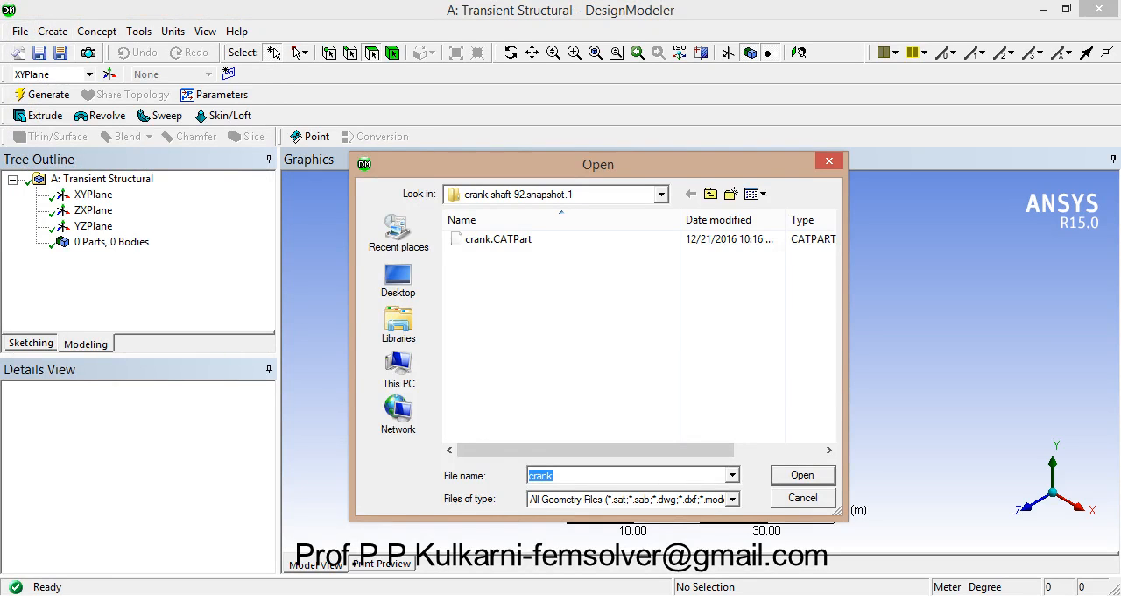
{"action": "left_click", "coordinate": [498, 239]}
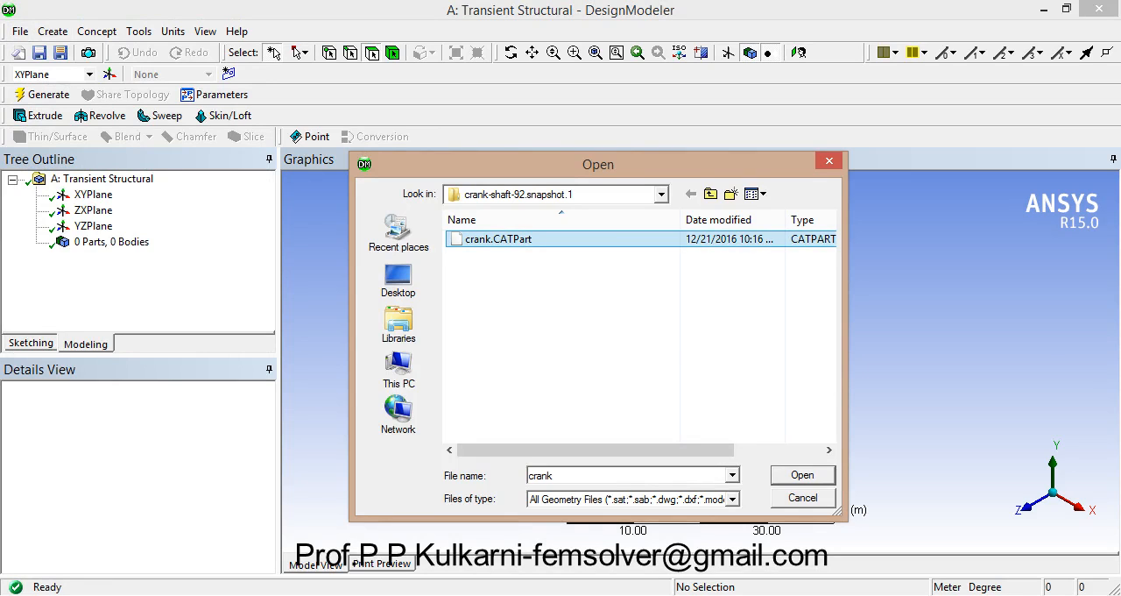
{"action": "left_click", "coordinate": [802, 475]}
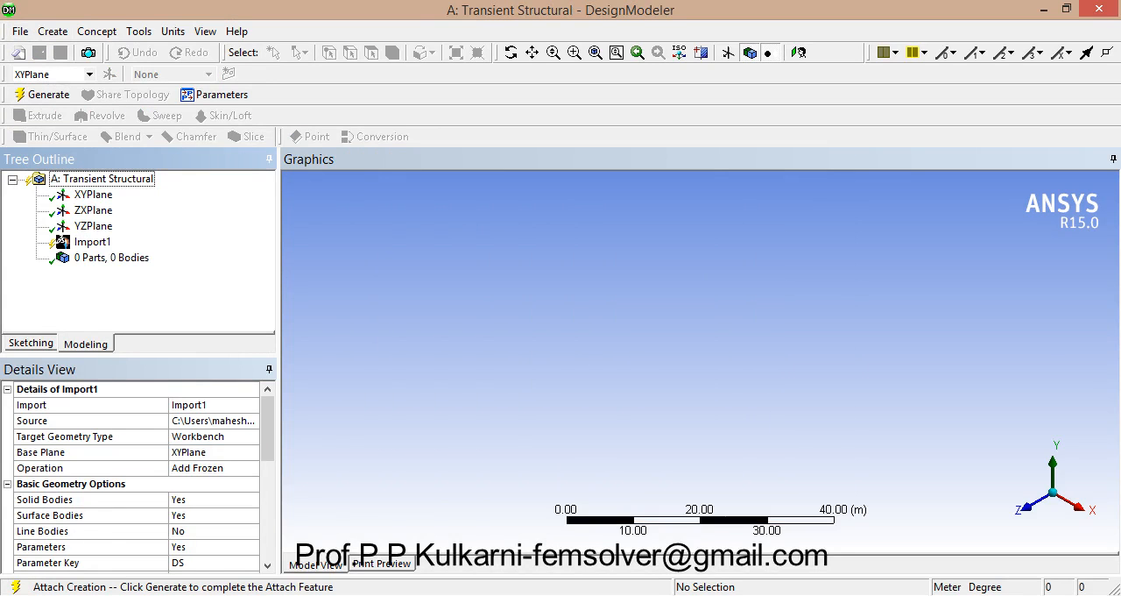
{"action": "left_click", "coordinate": [42, 95]}
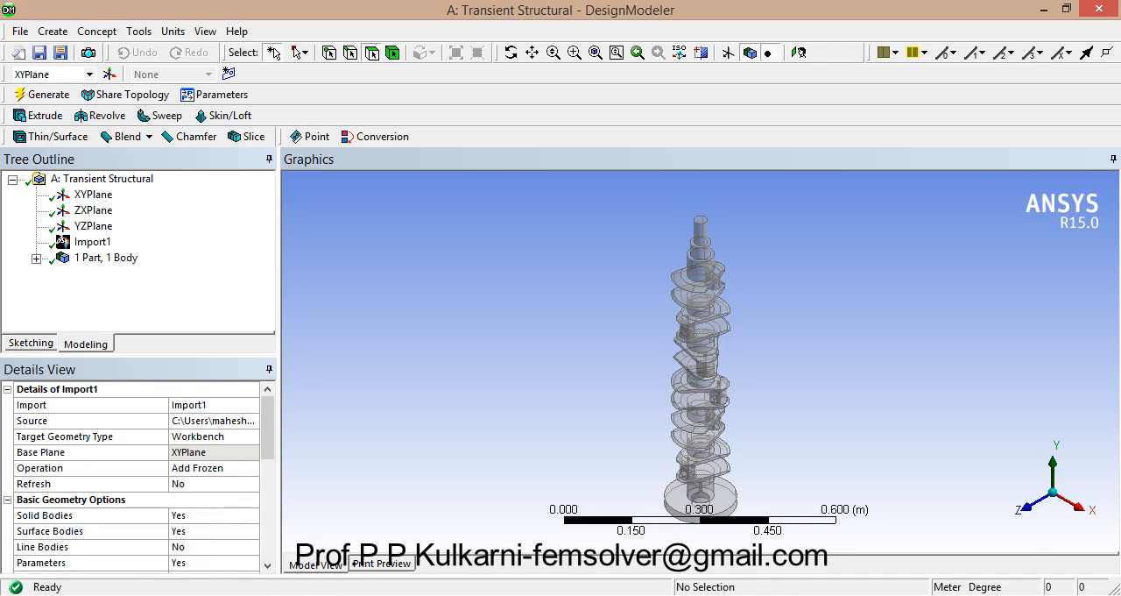
Step: Switch to Workbench, open the Model cell in Mechanical and generate the crankshaft mesh with the default settings
{"action": "mouse_move", "coordinate": [450, 595]}
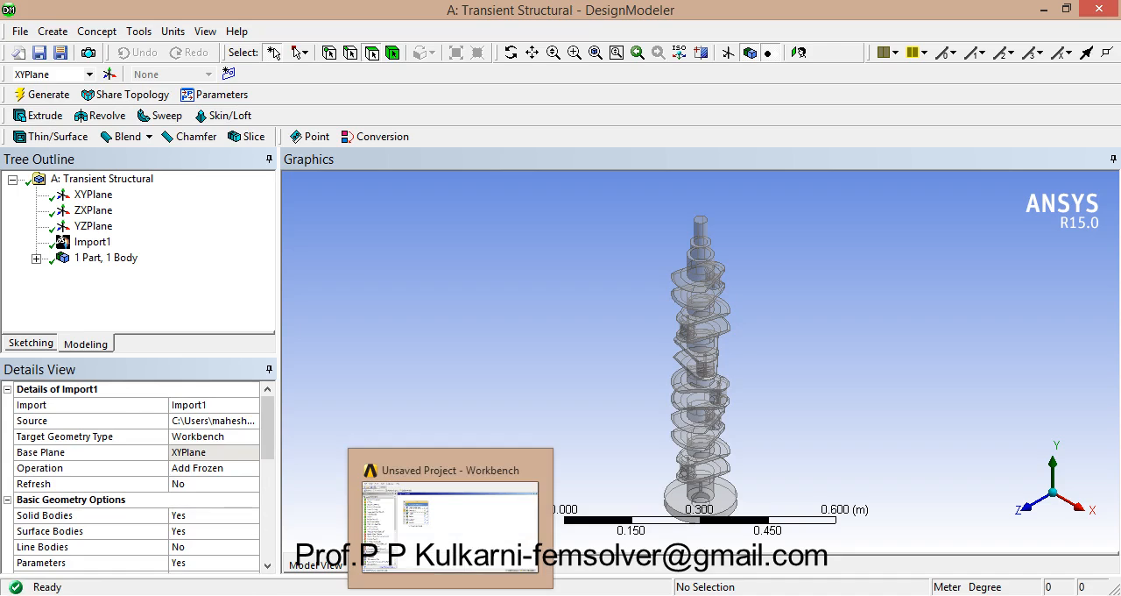
{"action": "left_click", "coordinate": [451, 526]}
{"action": "double_click", "coordinate": [313, 222]}
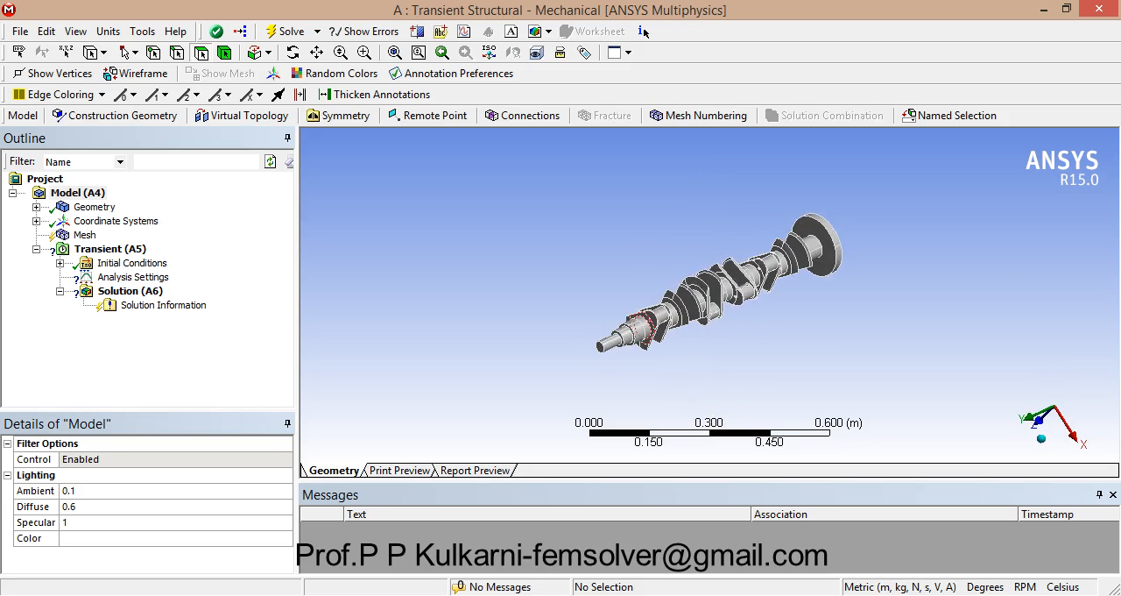
{"action": "right_click", "coordinate": [90, 232]}
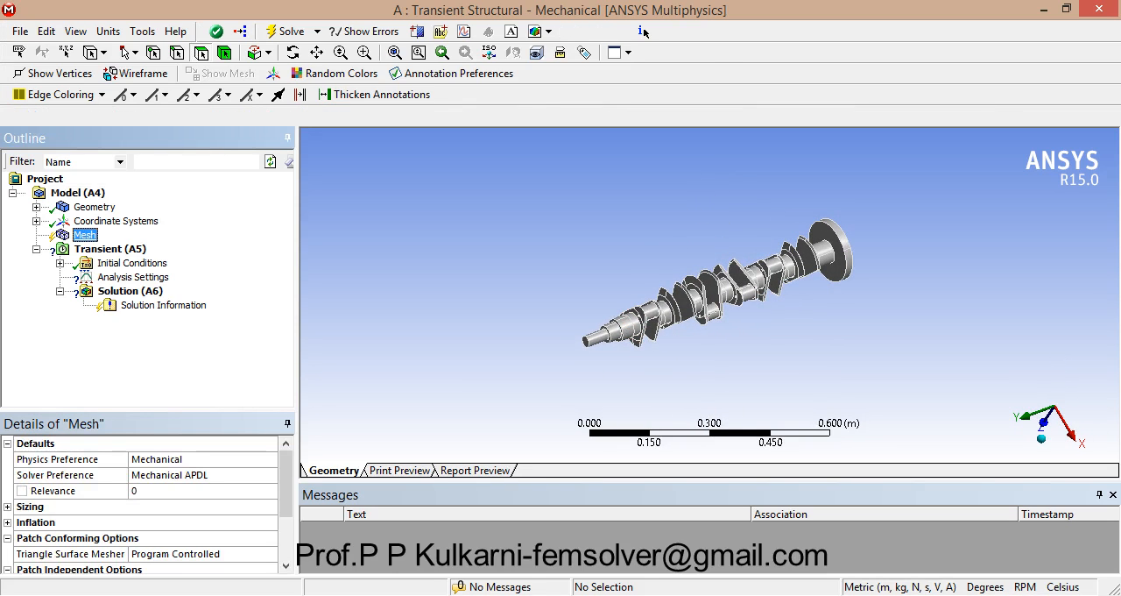
{"action": "left_click", "coordinate": [147, 292]}
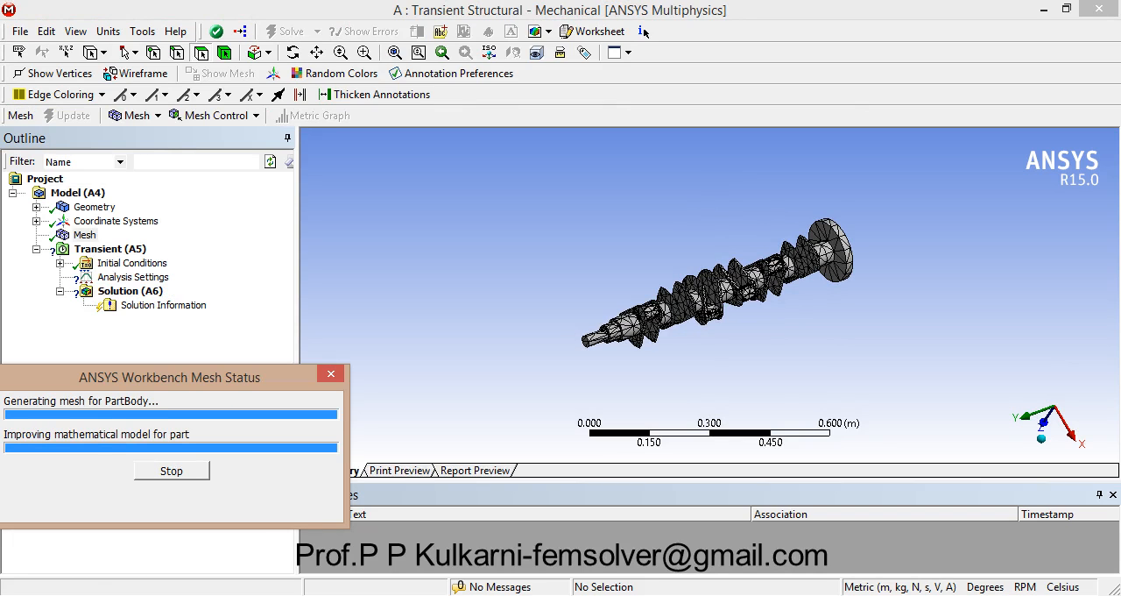
{"action": "middle_click_drag", "start_coordinate": [705, 298], "coordinate": [723, 291]}
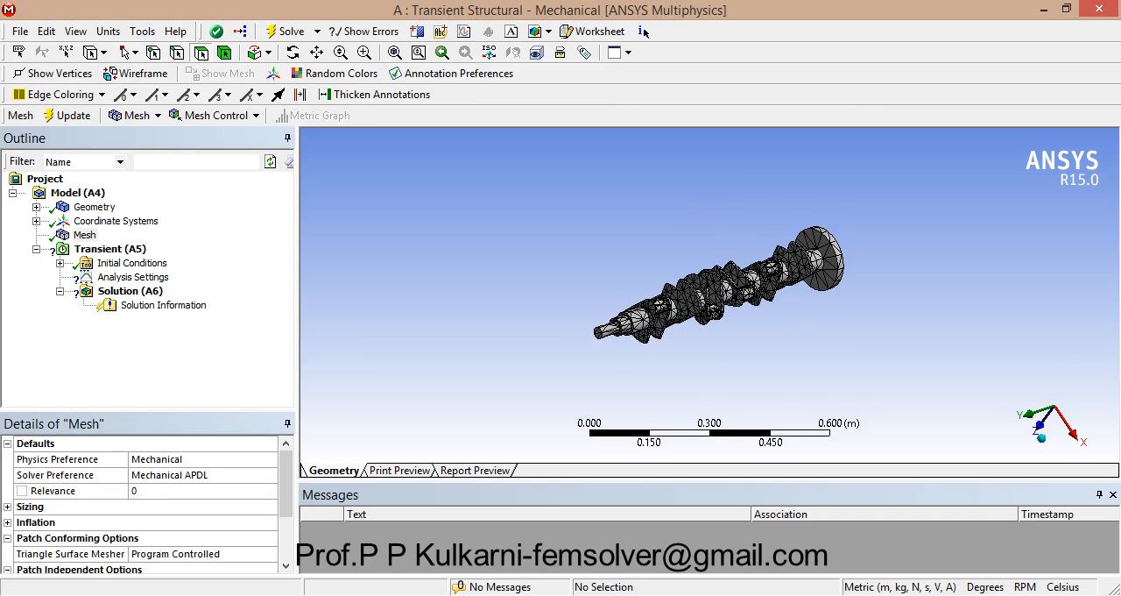
{"action": "scroll", "coordinate": [709, 294], "scroll_direction": "up", "scroll_amount": 5}
{"action": "scroll", "coordinate": [710, 297], "scroll_direction": "down", "scroll_amount": 2}
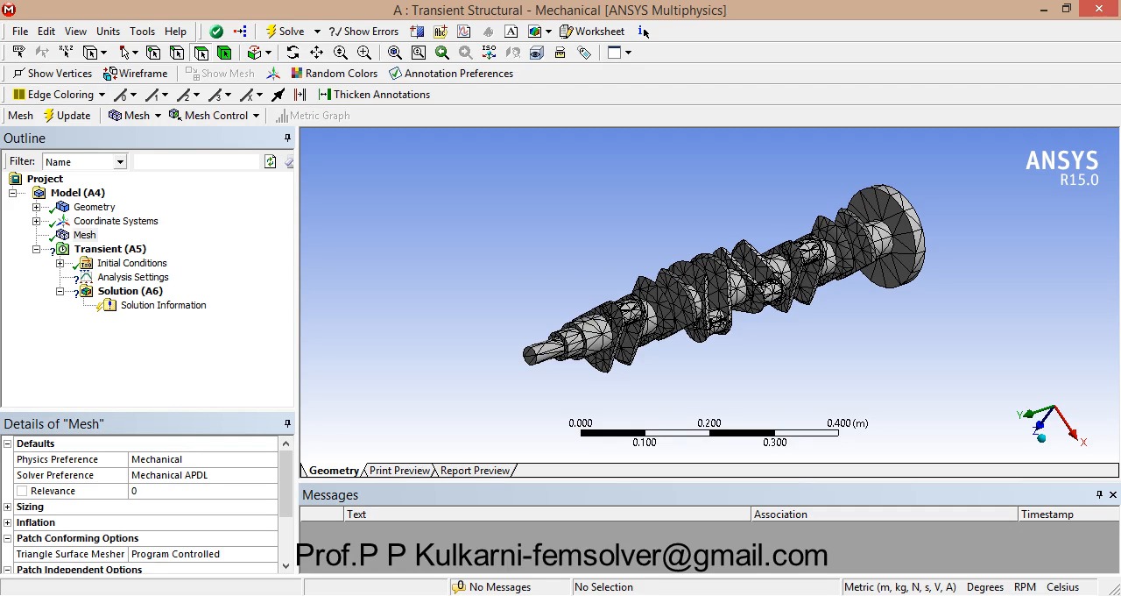
Step: Insert a Rotational Velocity load on the whole crankshaft body in the transient analysis
{"action": "left_click", "coordinate": [225, 53]}
{"action": "left_click", "coordinate": [85, 235]}
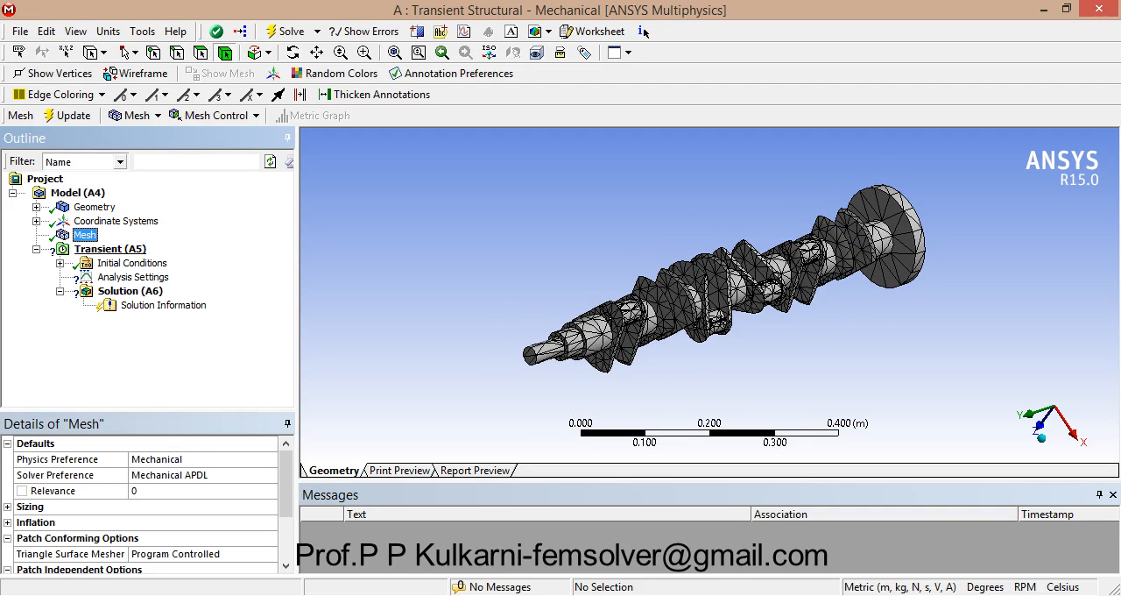
{"action": "left_click", "coordinate": [110, 249]}
{"action": "left_click", "coordinate": [642, 309]}
{"action": "right_click", "coordinate": [642, 308]}
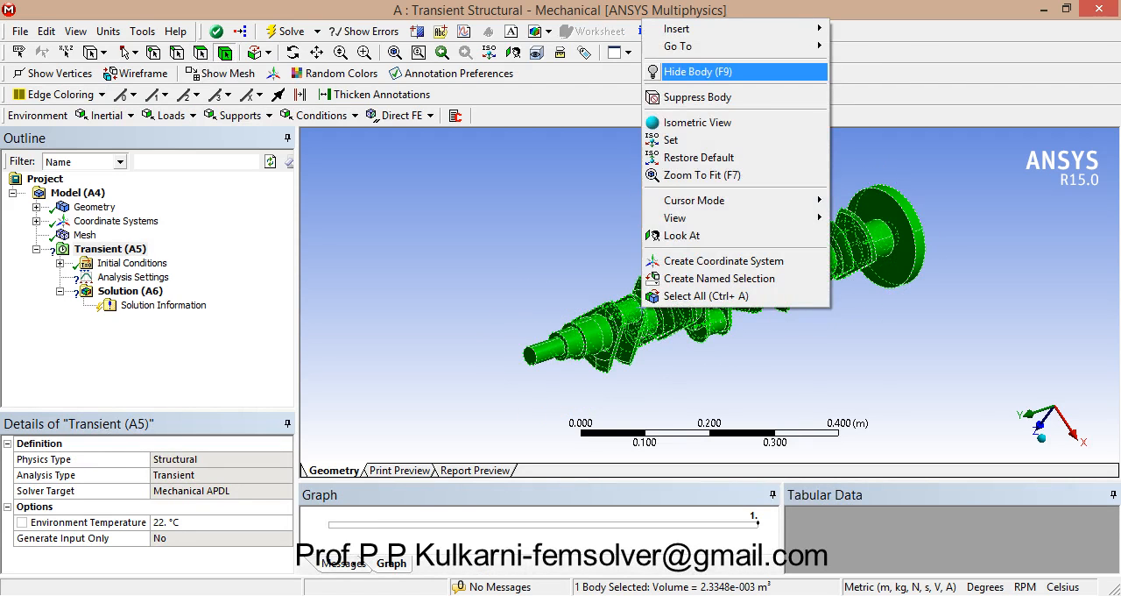
{"action": "mouse_move", "coordinate": [690, 29]}
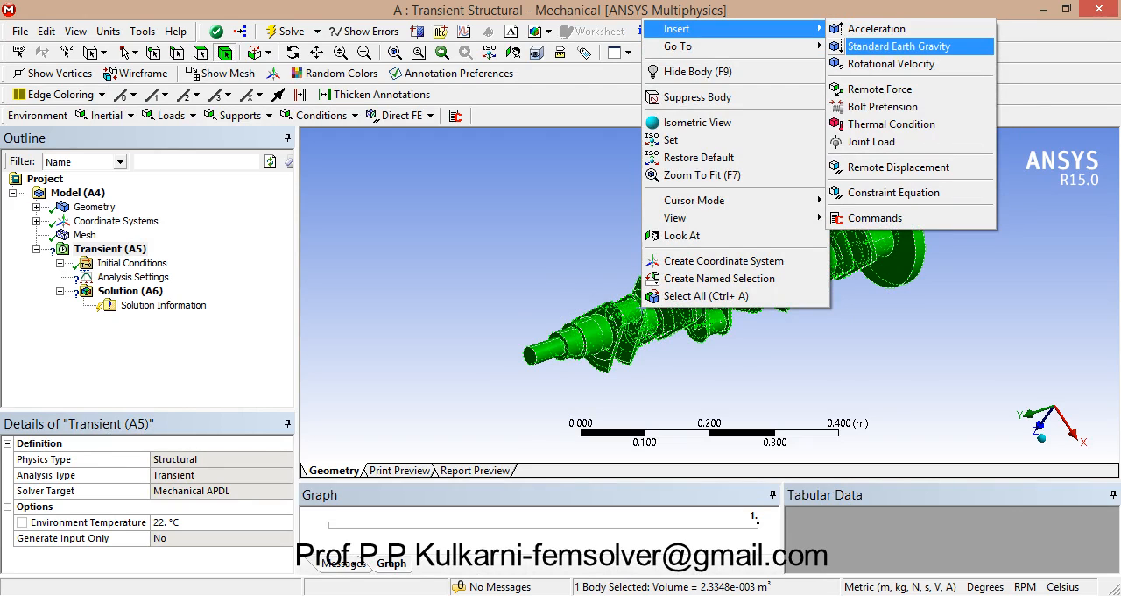
{"action": "left_click", "coordinate": [891, 64]}
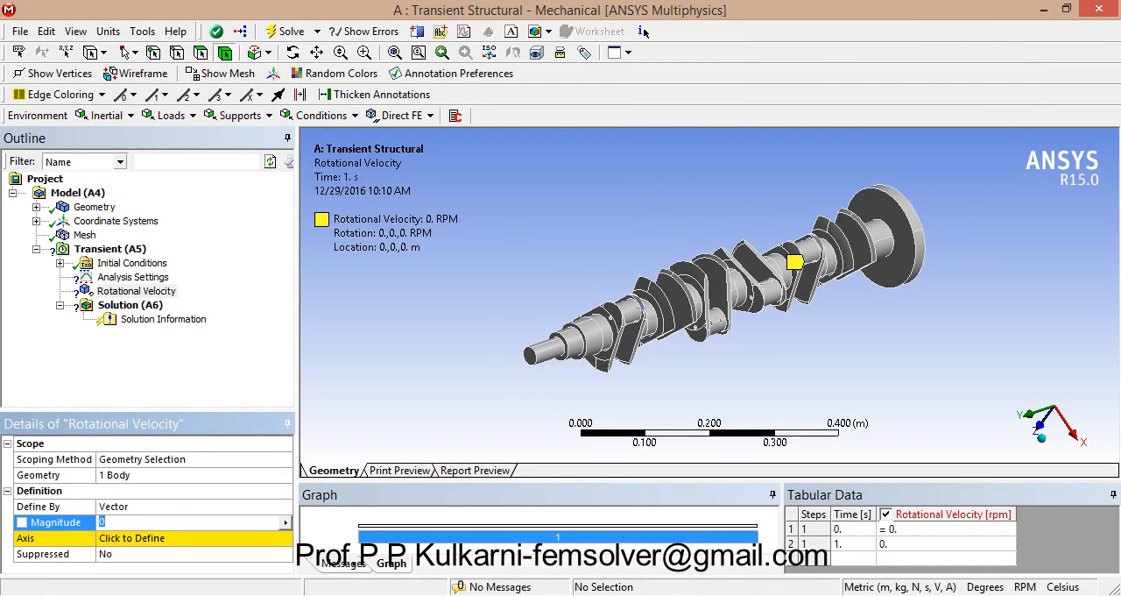
Step: Define the rotational velocity by components and set its Y component to 100 RPM
{"action": "left_click", "coordinate": [194, 506]}
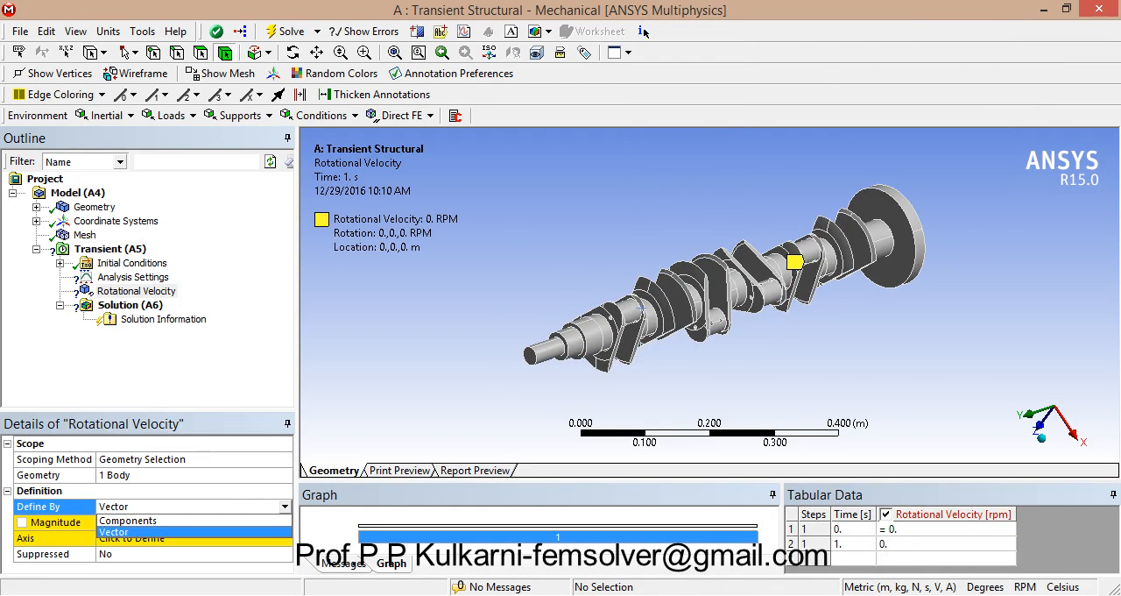
{"action": "left_click", "coordinate": [128, 520]}
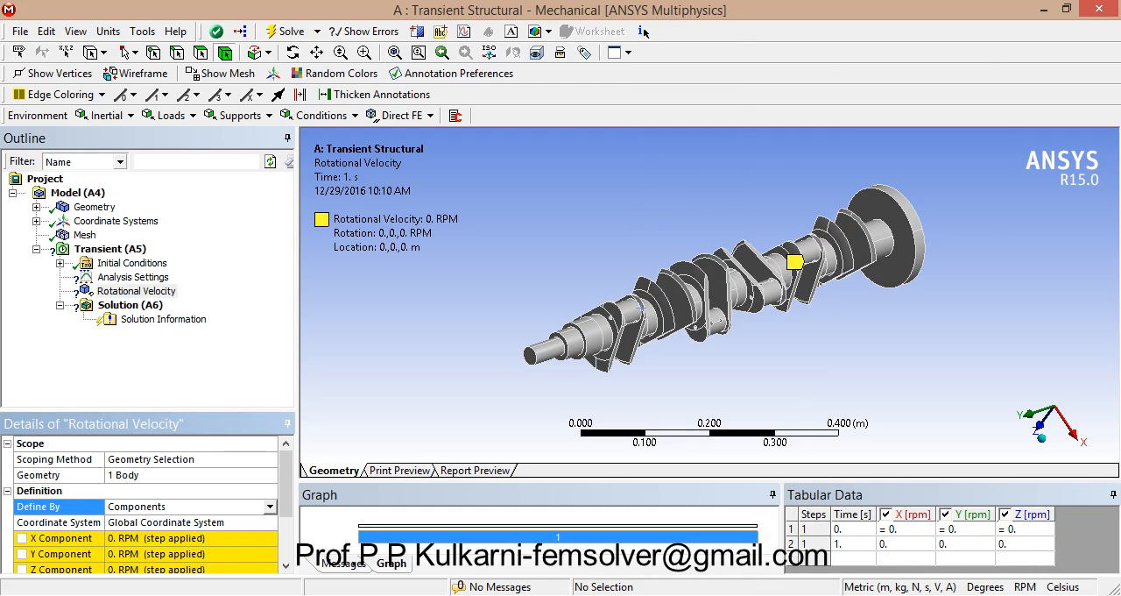
{"action": "middle_click_drag", "start_coordinate": [644, 337], "coordinate": [749, 324]}
{"action": "middle_click_drag", "start_coordinate": [731, 268], "coordinate": [794, 269]}
{"action": "left_click", "coordinate": [175, 554]}
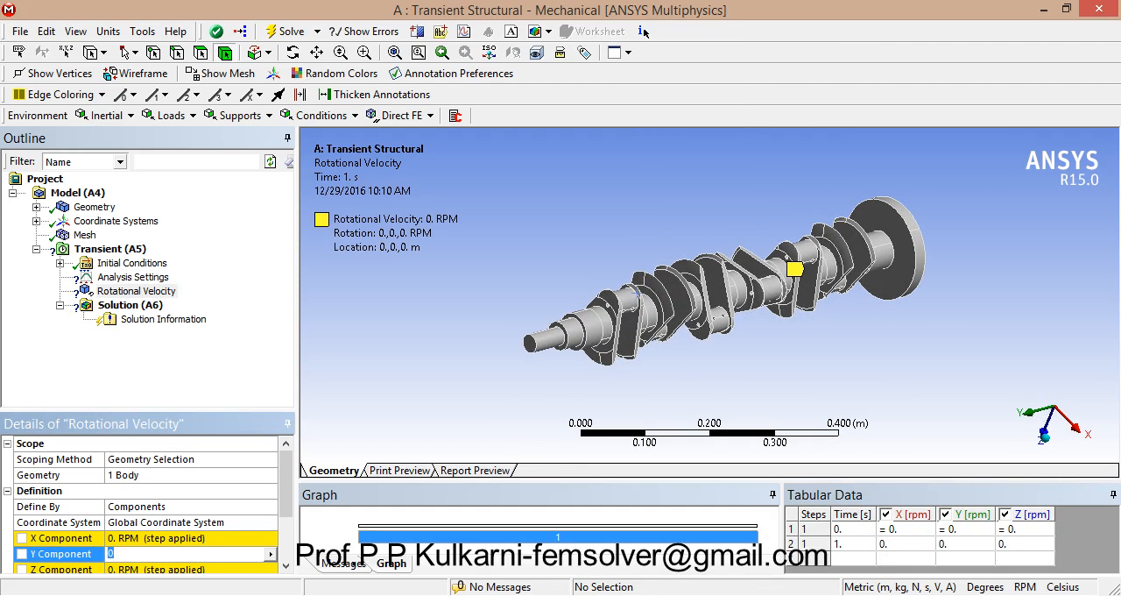
{"action": "type", "text": "100"}
{"action": "key", "text": "Return"}
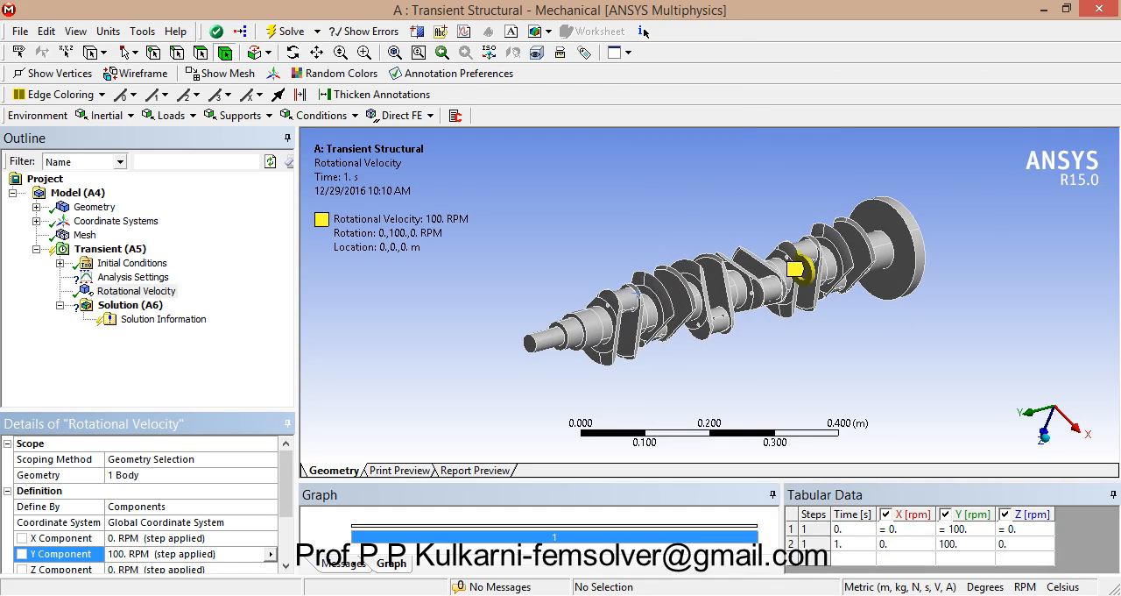
Step: Insert a Moment load in the transient analysis and select the inner face of the crankshaft's end flange
{"action": "middle_click_drag", "start_coordinate": [700, 293], "coordinate": [707, 254]}
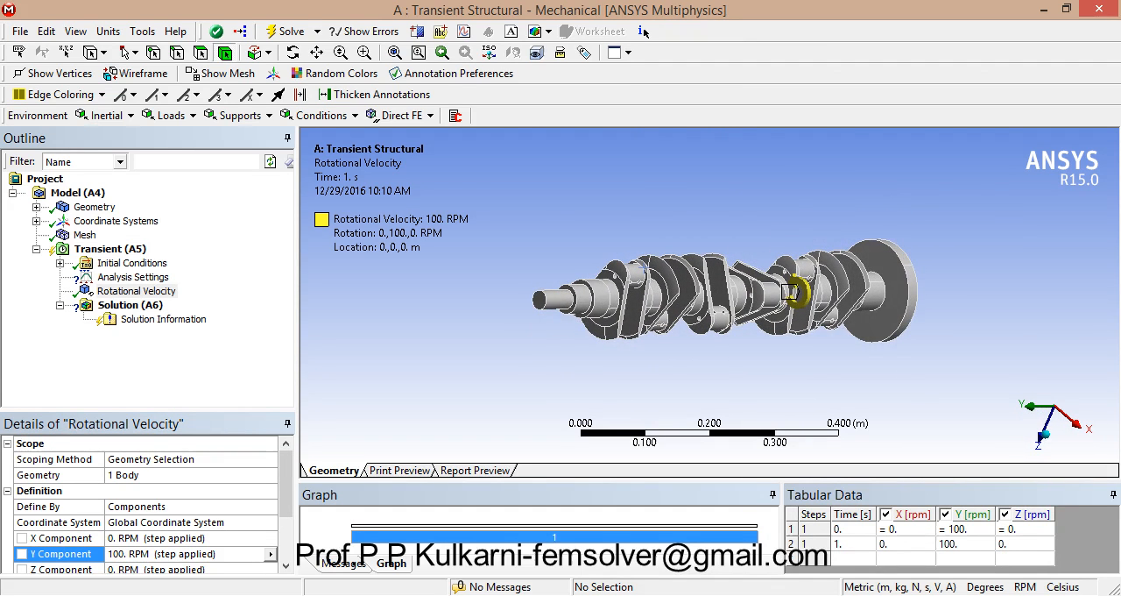
{"action": "middle_click_drag", "start_coordinate": [793, 293], "coordinate": [713, 249]}
{"action": "scroll", "coordinate": [705, 283], "scroll_direction": "up", "scroll_amount": 4}
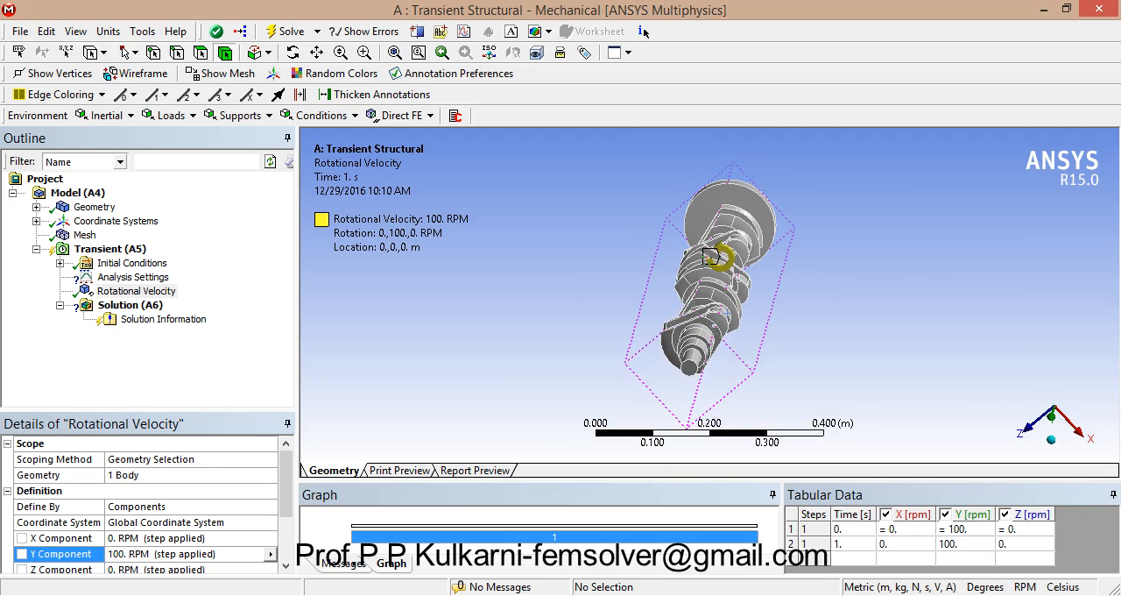
{"action": "scroll", "coordinate": [705, 283], "scroll_direction": "down", "scroll_amount": 5}
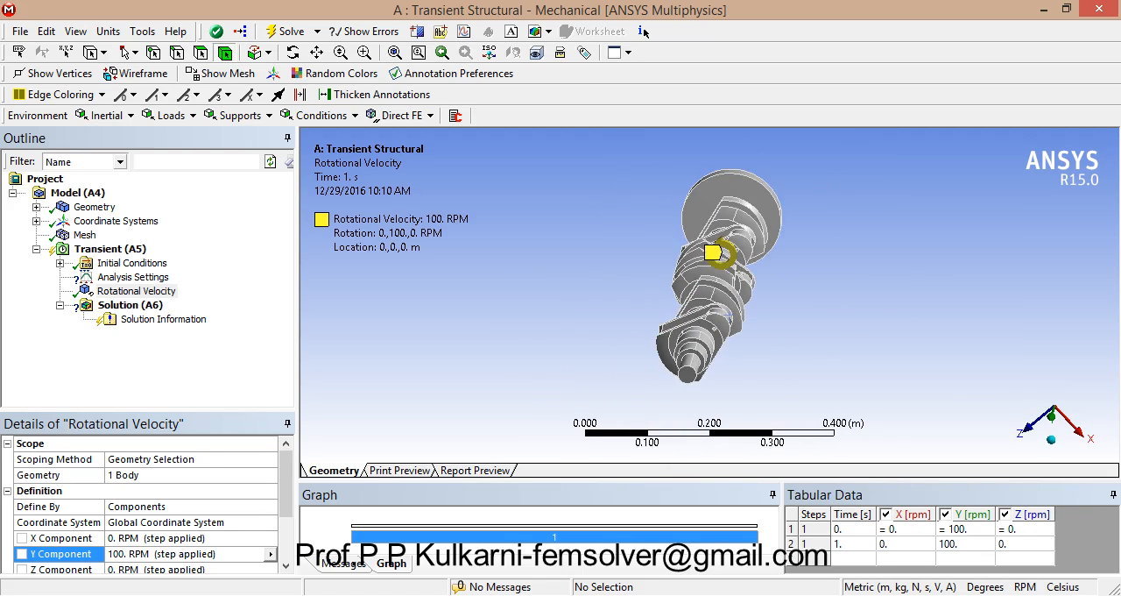
{"action": "middle_click_drag", "start_coordinate": [707, 285], "coordinate": [624, 278]}
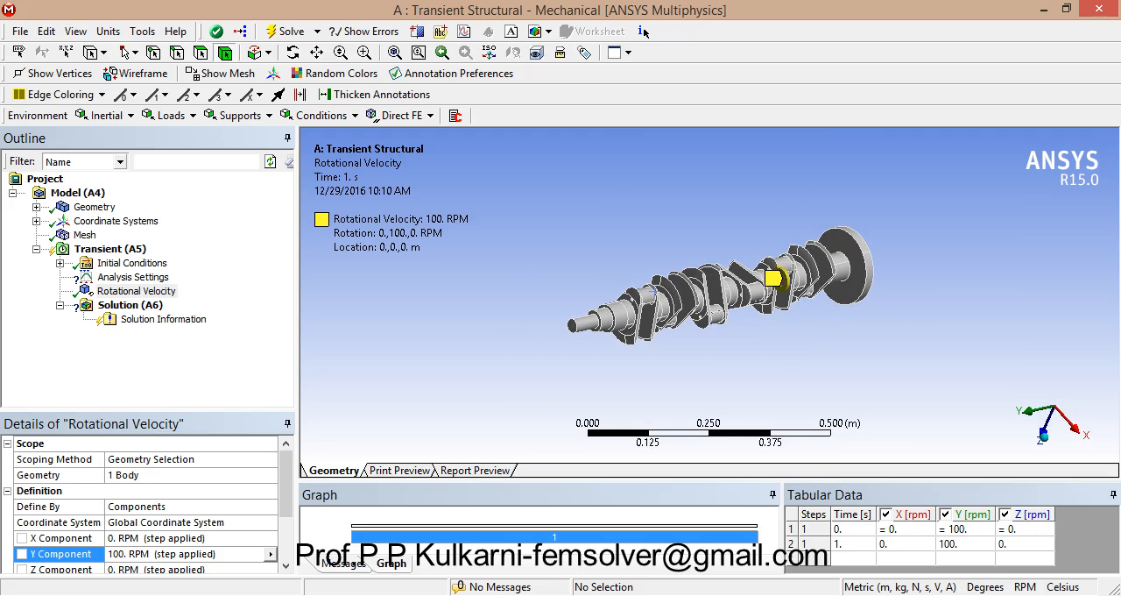
{"action": "right_click", "coordinate": [130, 250]}
{"action": "mouse_move", "coordinate": [175, 260]}
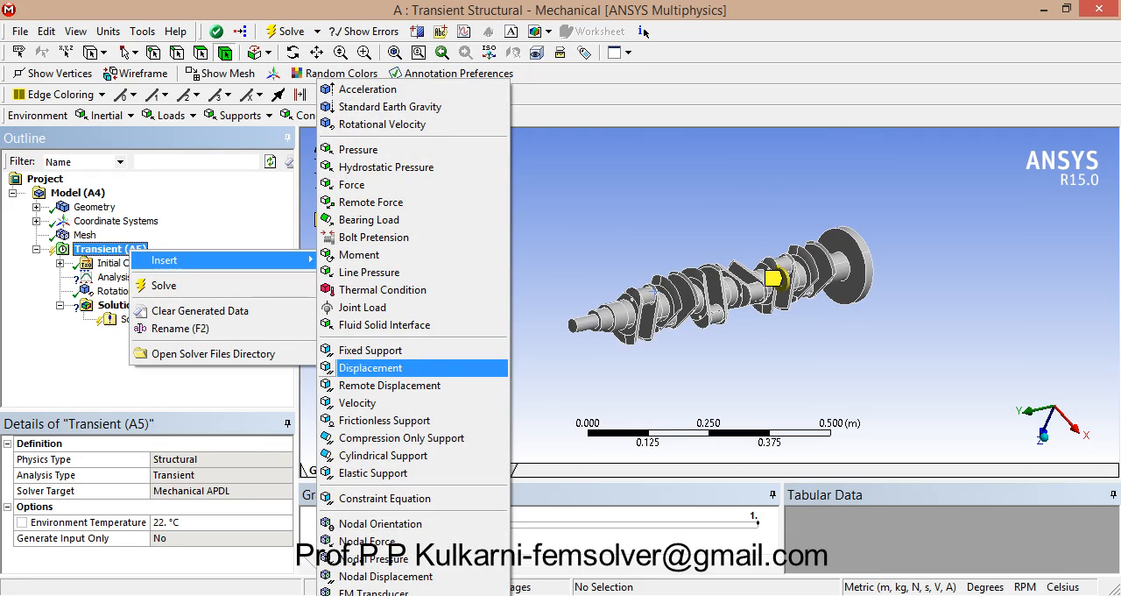
{"action": "left_click", "coordinate": [359, 254]}
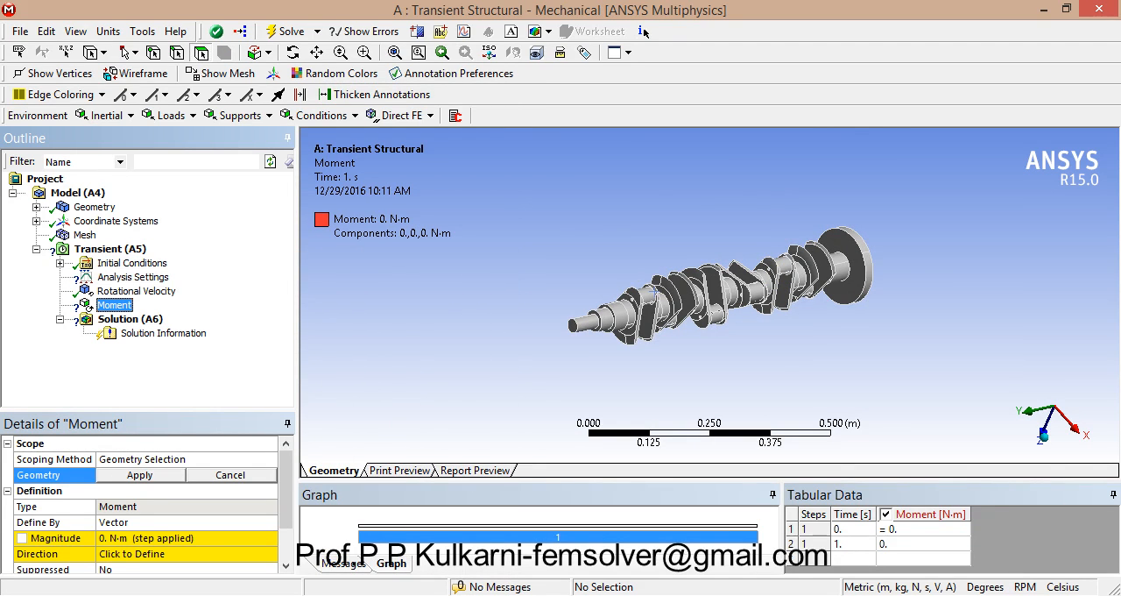
{"action": "left_click", "coordinate": [849, 282]}
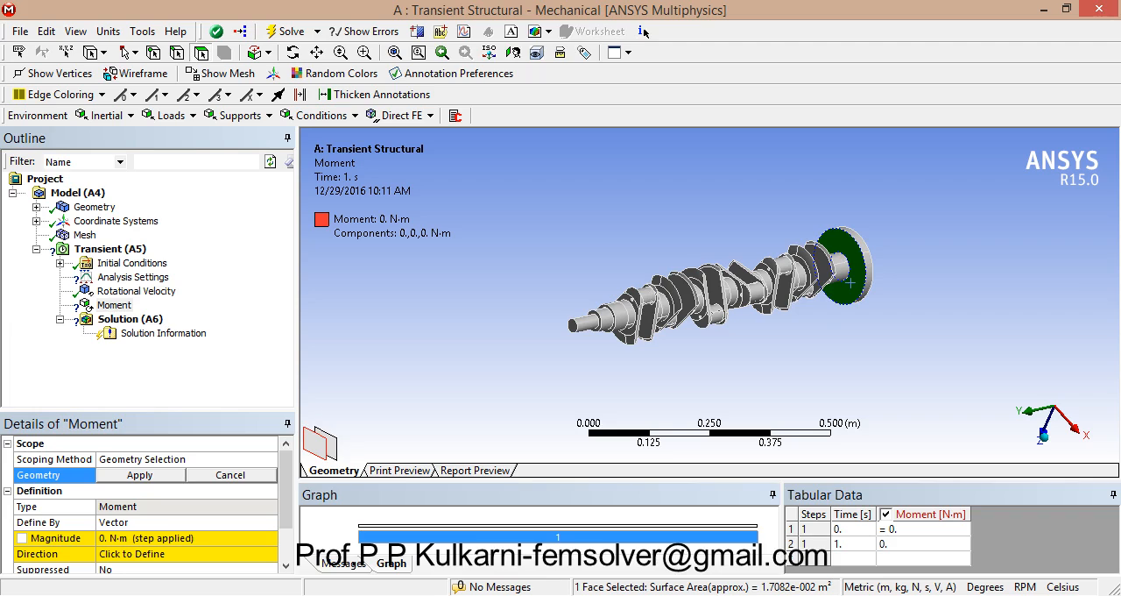
Step: Define the moment by components with a Y component of 50 N·m and apply it to the selected flange face
{"action": "left_click", "coordinate": [192, 522]}
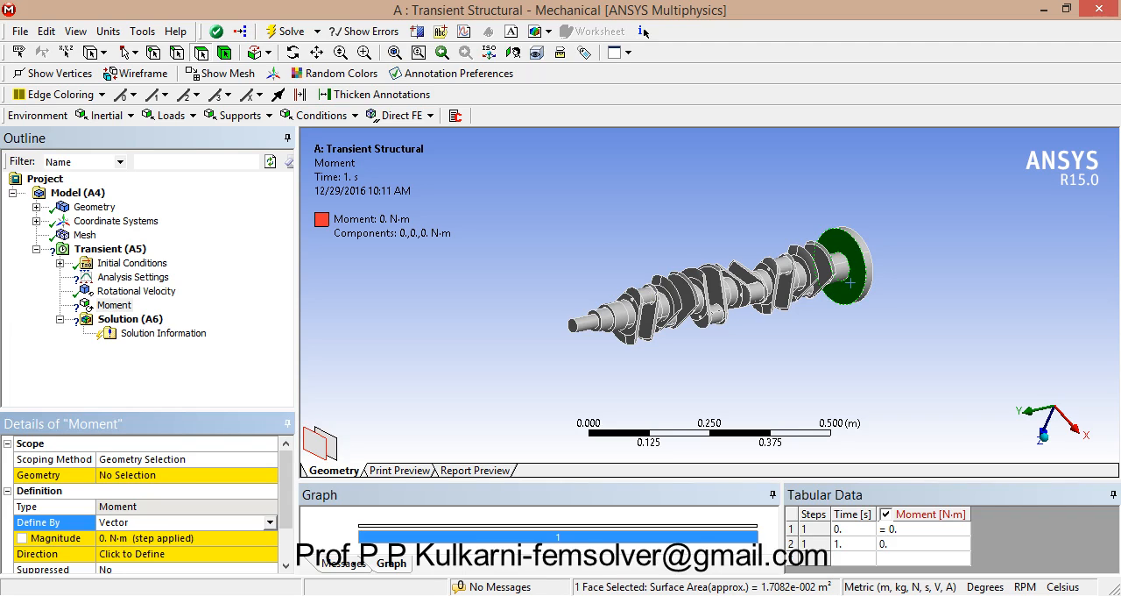
{"action": "left_click", "coordinate": [270, 523]}
{"action": "left_click", "coordinate": [219, 535]}
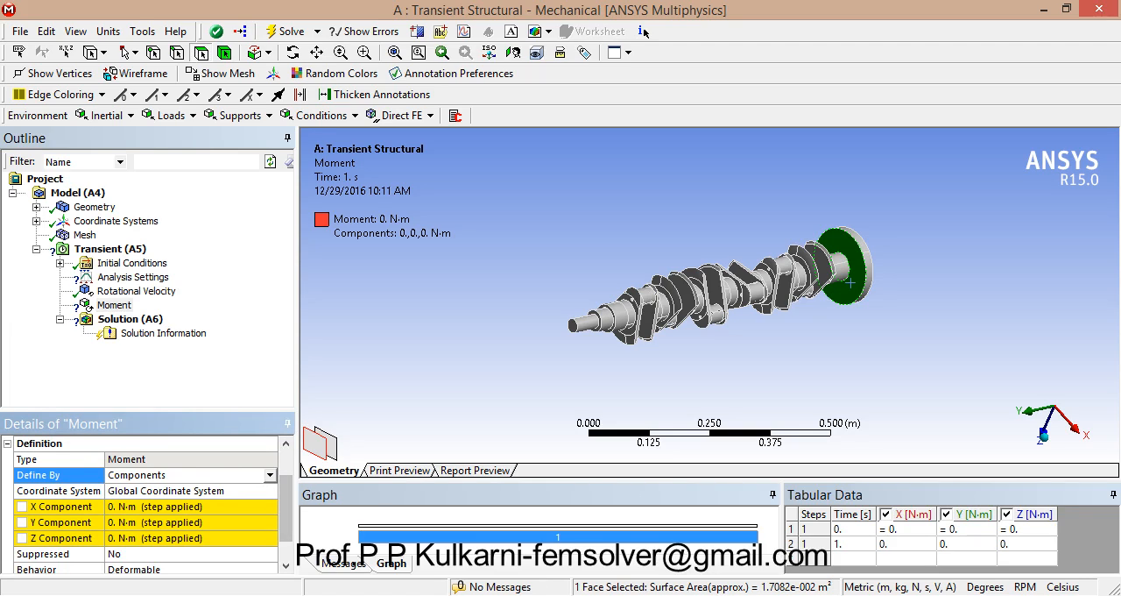
{"action": "left_click", "coordinate": [188, 522]}
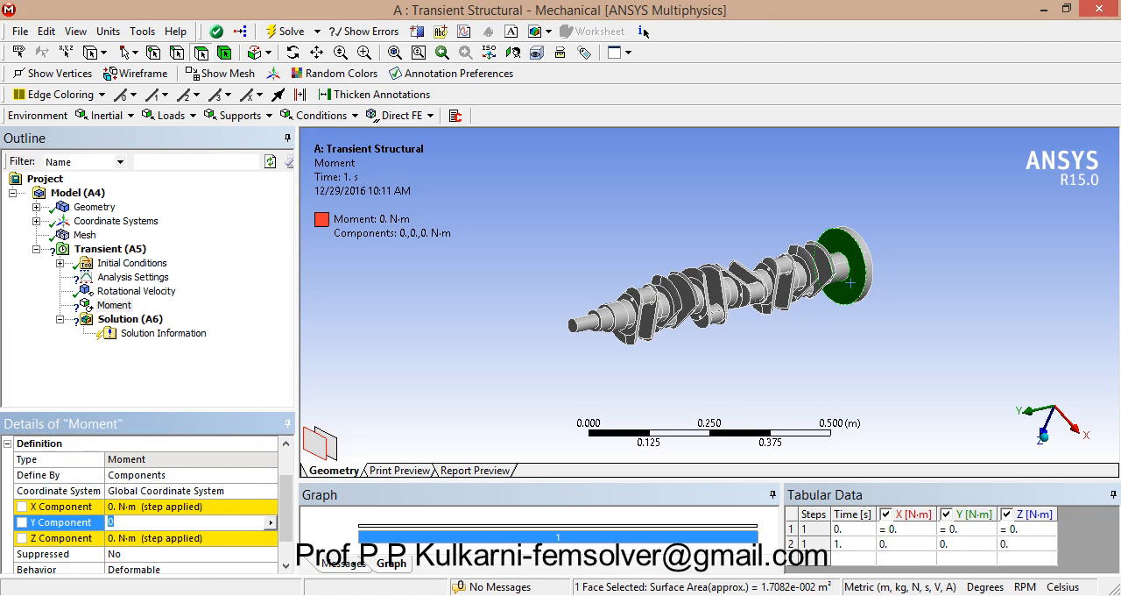
{"action": "type", "text": "50"}
{"action": "key", "text": "Return"}
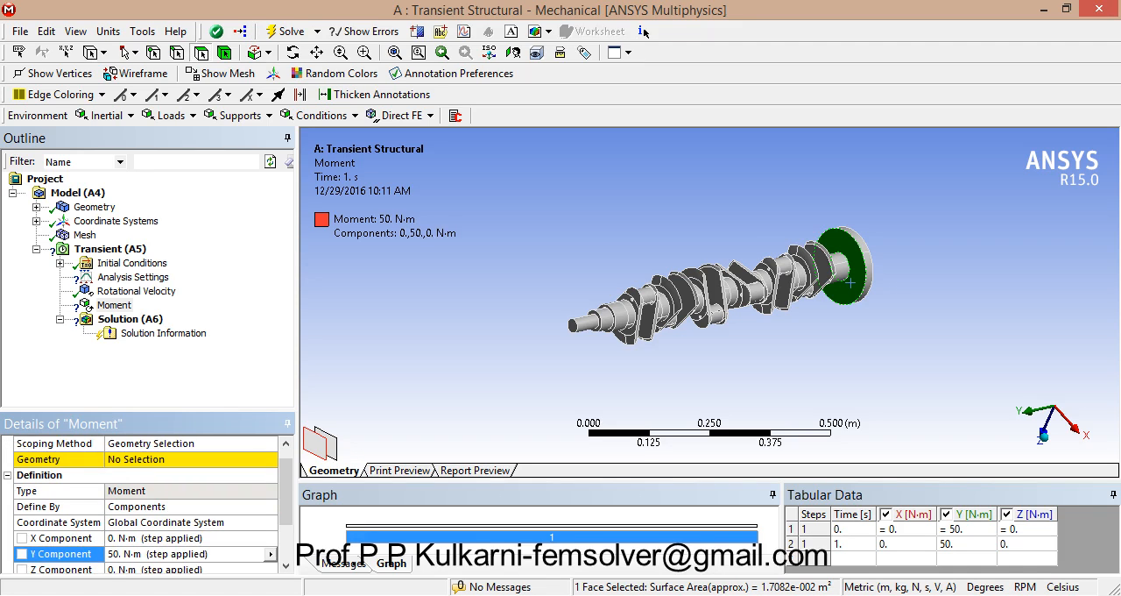
{"action": "left_click", "coordinate": [193, 458]}
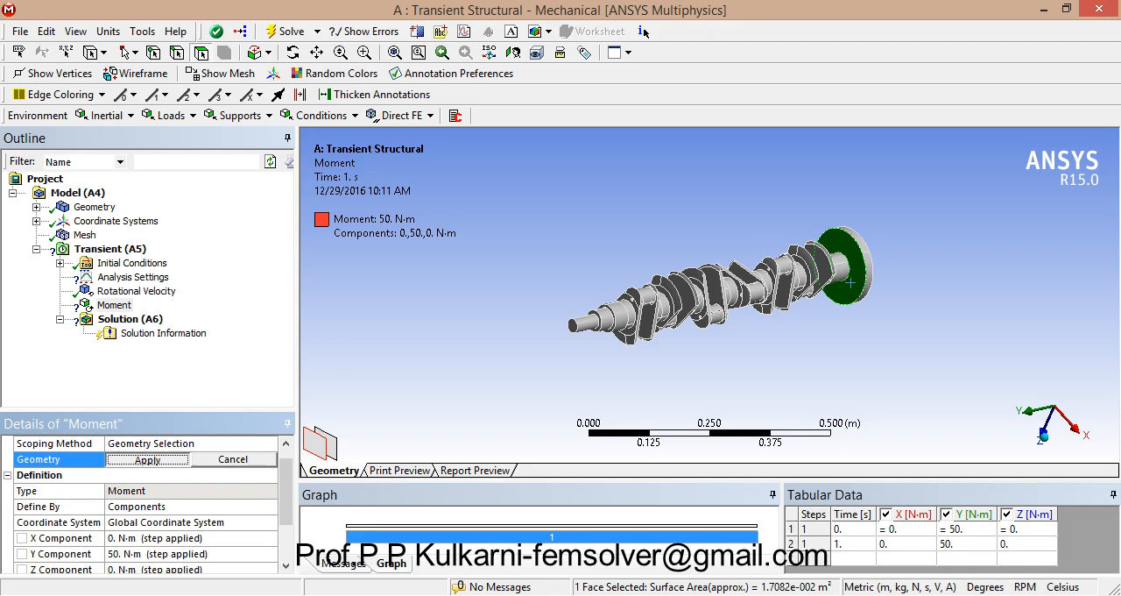
{"action": "left_click", "coordinate": [145, 458]}
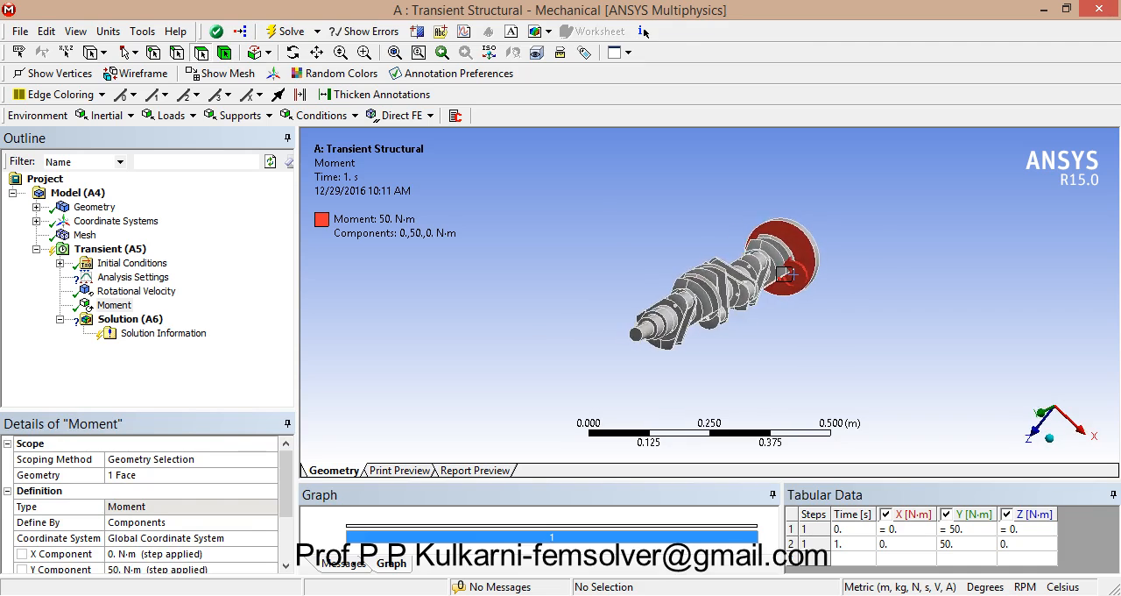
Step: In the transient analysis settings, define the time stepping by Substeps
{"action": "left_click", "coordinate": [133, 276]}
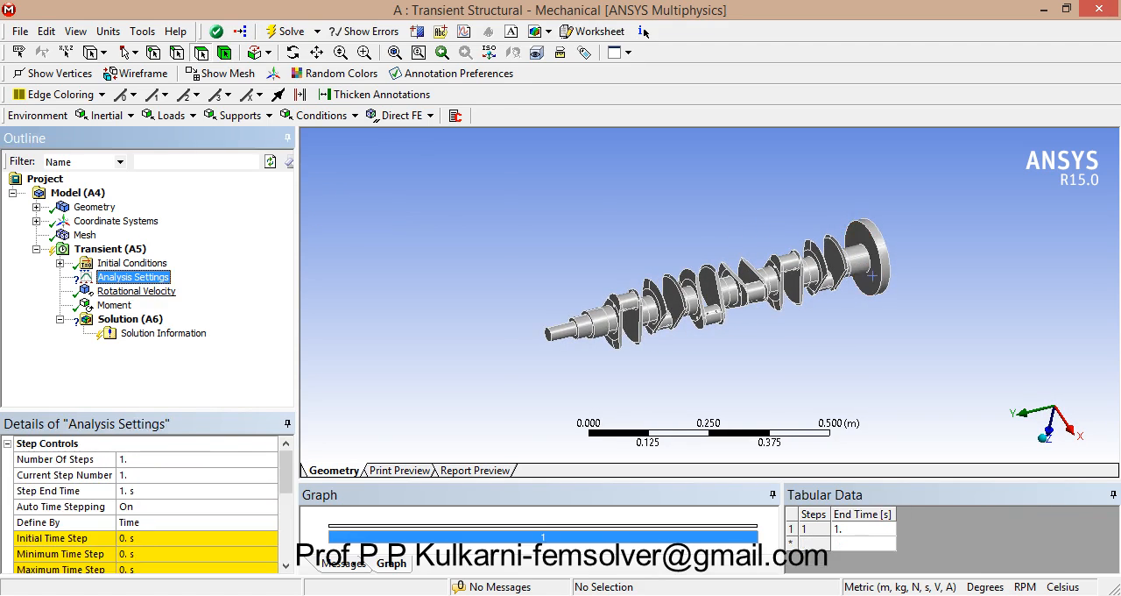
{"action": "left_click_drag", "start_coordinate": [287, 471], "coordinate": [287, 488]}
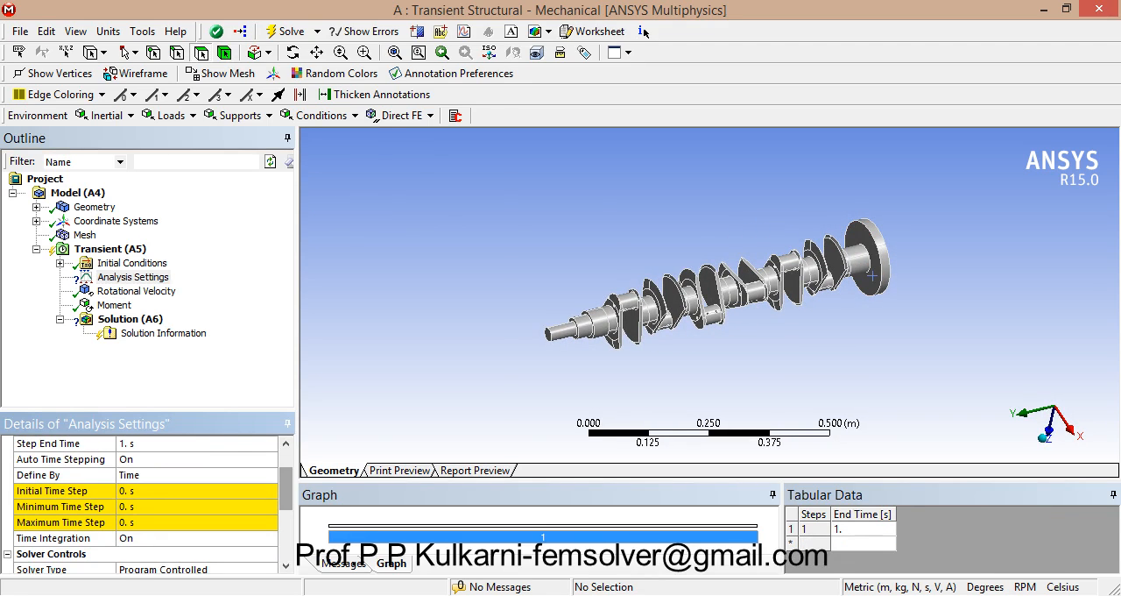
{"action": "left_click", "coordinate": [237, 475]}
{"action": "left_click", "coordinate": [271, 474]}
{"action": "left_click", "coordinate": [197, 488]}
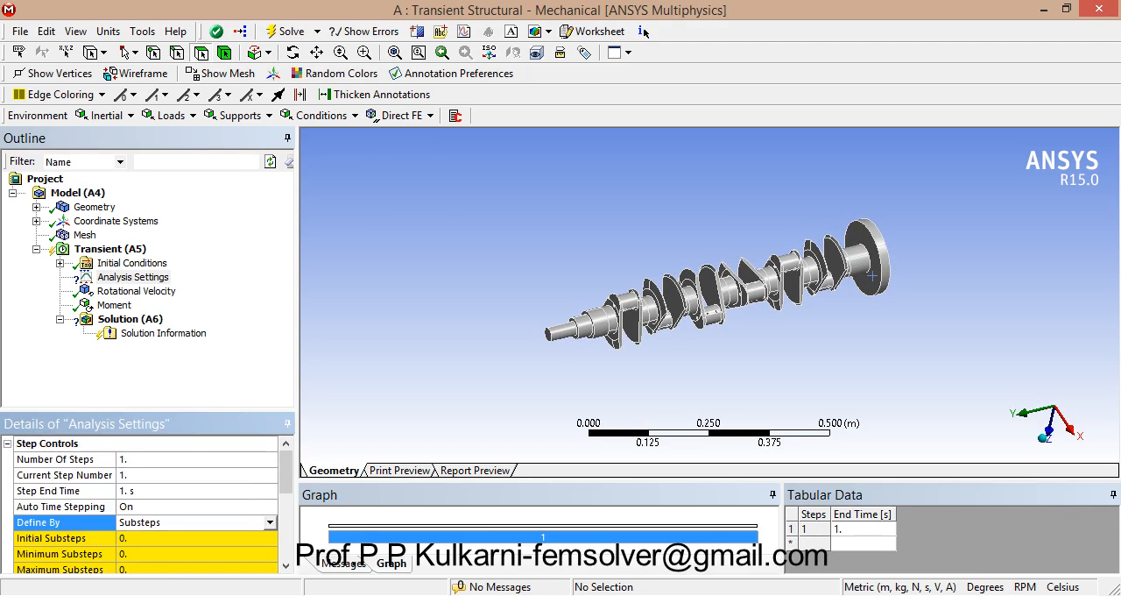
Step: Set both the initial substeps and the minimum substeps to 1 in the analysis settings
{"action": "left_click_drag", "start_coordinate": [285, 487], "coordinate": [286, 494]}
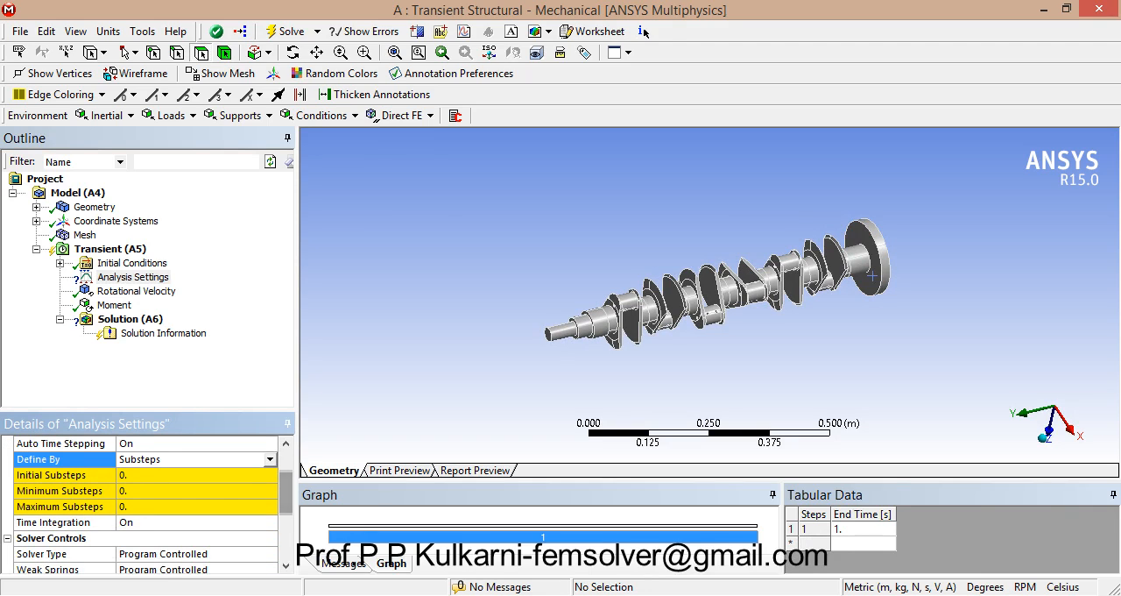
{"action": "left_click", "coordinate": [176, 475]}
{"action": "type", "text": "1"}
{"action": "left_click", "coordinate": [175, 490]}
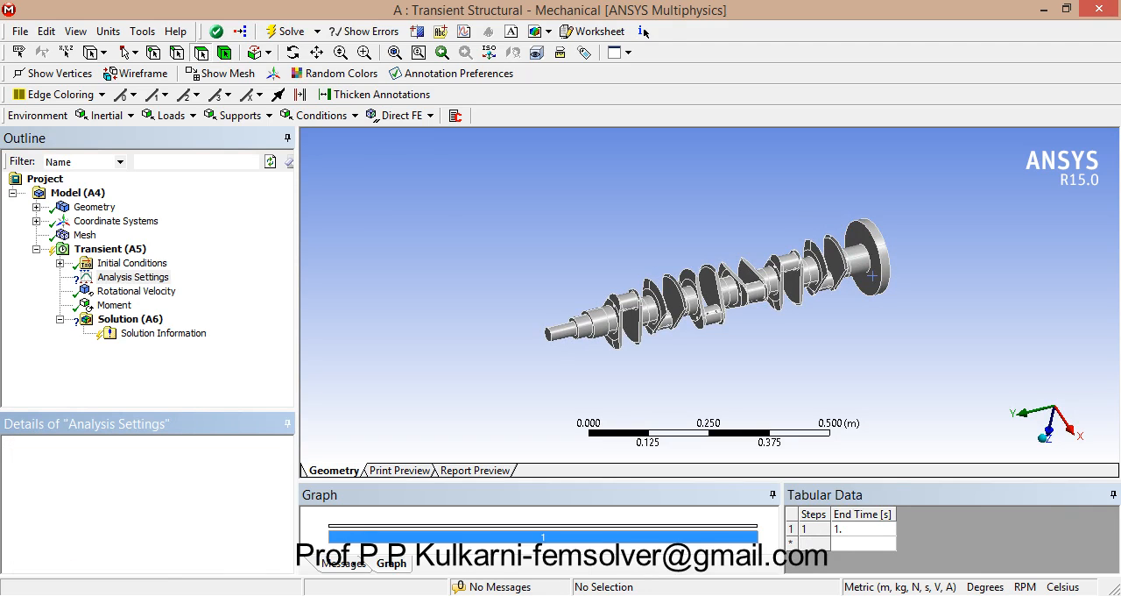
{"action": "type", "text": "1"}
{"action": "left_click", "coordinate": [175, 554]}
{"action": "type", "text": "1"}
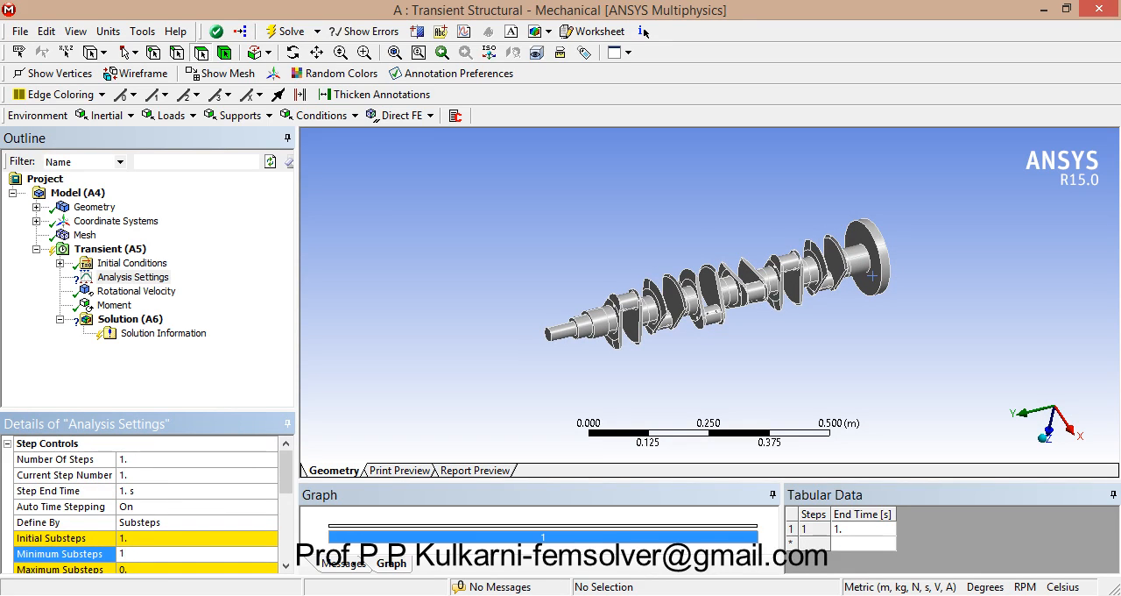
Step: Set the maximum substeps to 1 in the analysis settings
{"action": "left_click_drag", "start_coordinate": [286, 473], "coordinate": [286, 500]}
{"action": "left_click", "coordinate": [175, 491]}
{"action": "left_click", "coordinate": [175, 474]}
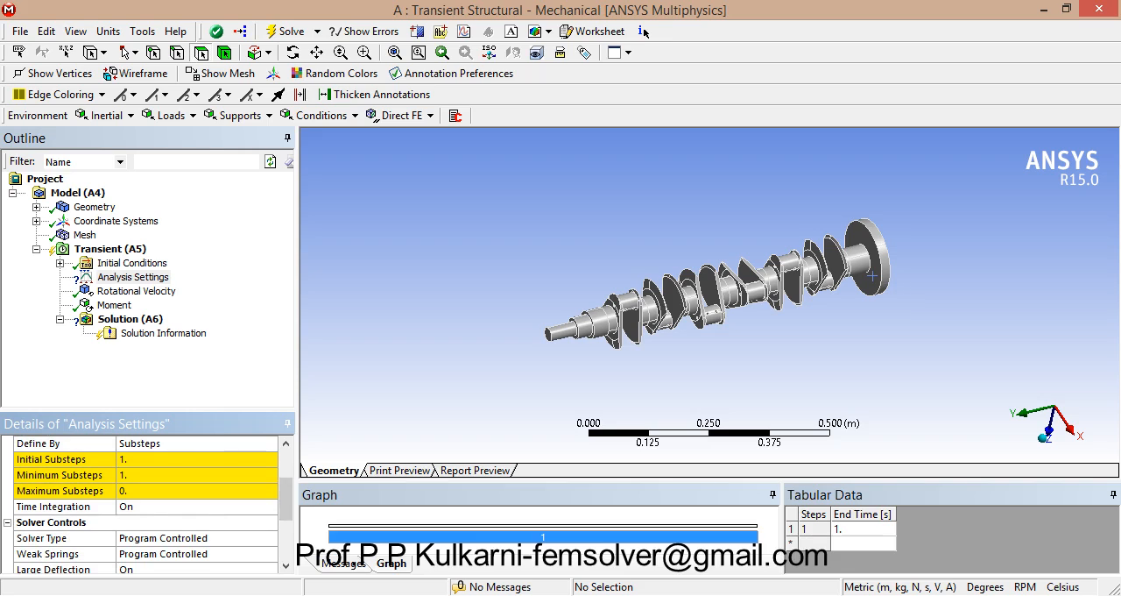
{"action": "left_click", "coordinate": [175, 490]}
{"action": "type", "text": "1"}
{"action": "left_click", "coordinate": [175, 506]}
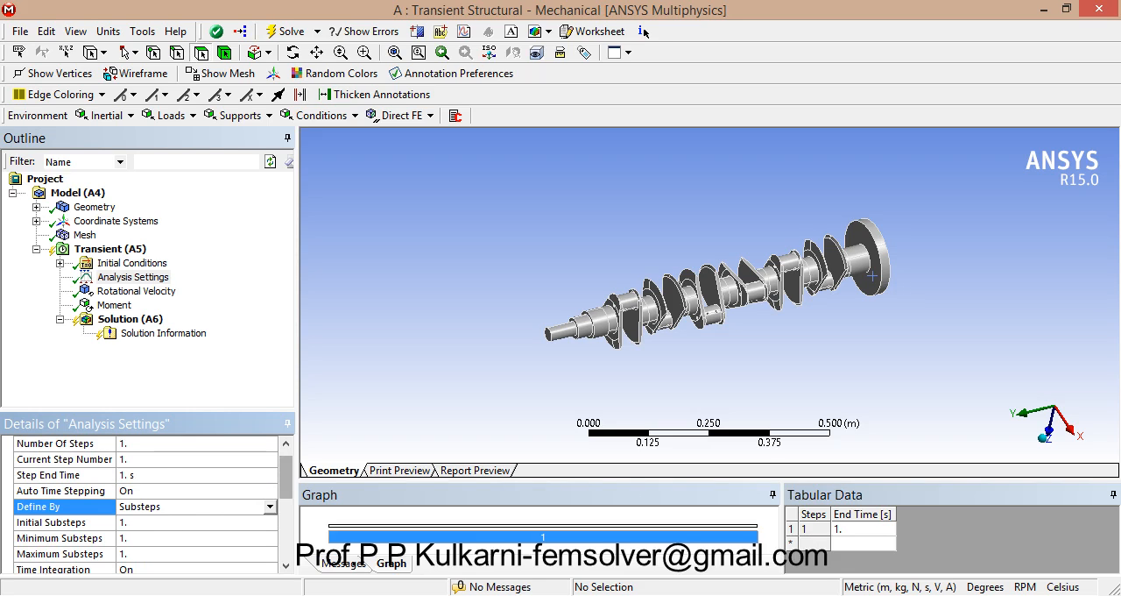
Step: Turn Large Deflection off in the solver controls of the analysis settings
{"action": "left_click_drag", "start_coordinate": [286, 474], "coordinate": [286, 515]}
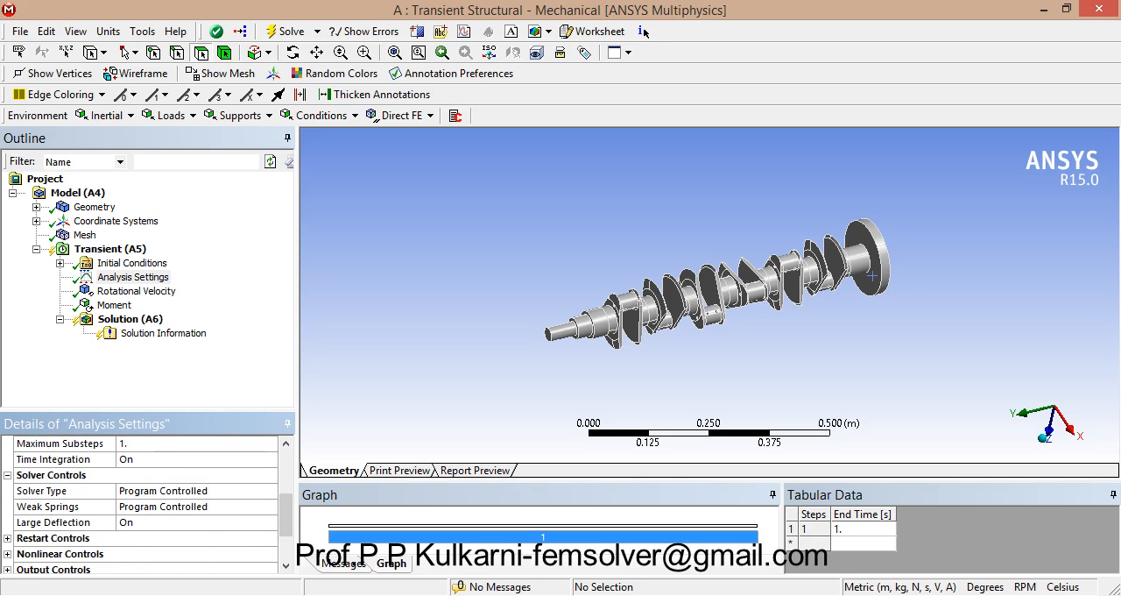
{"action": "left_click", "coordinate": [175, 522]}
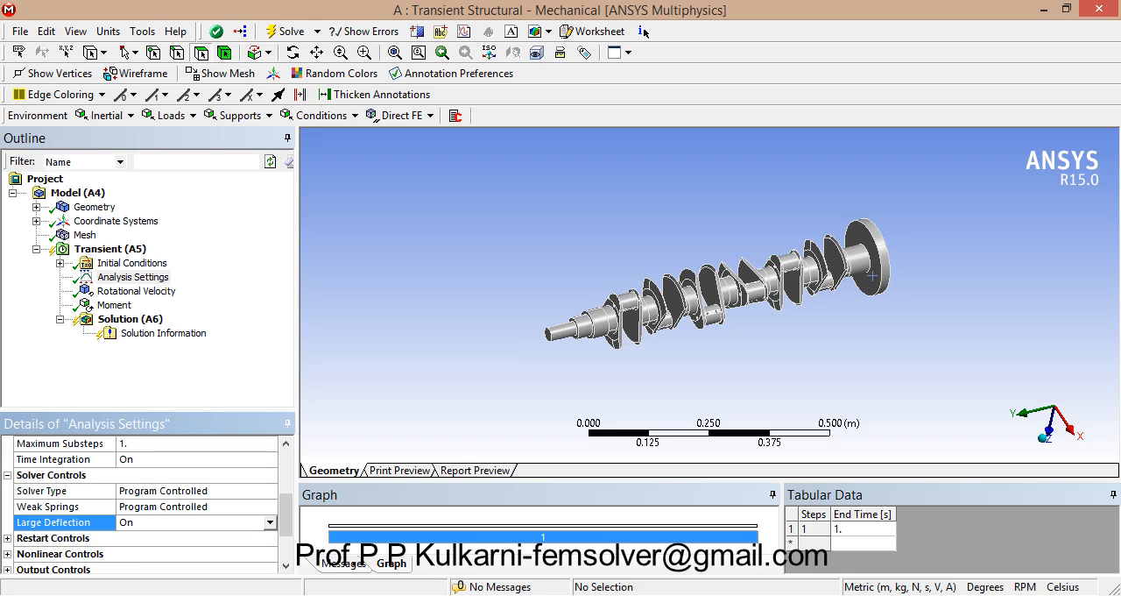
{"action": "left_click", "coordinate": [270, 522]}
{"action": "left_click", "coordinate": [175, 536]}
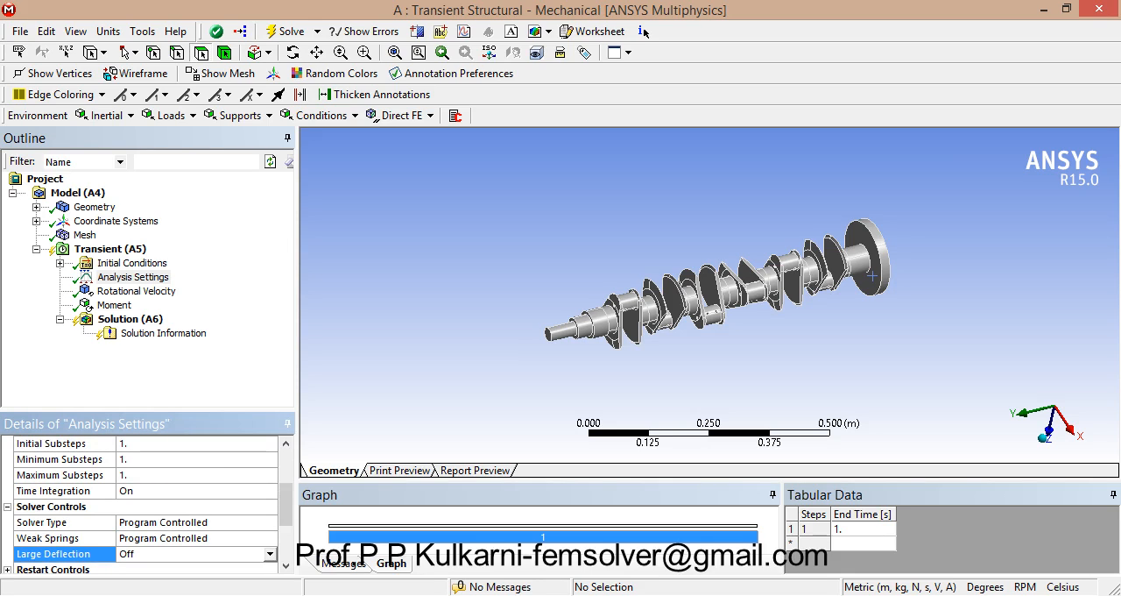
Step: Insert a Fatigue Tool under the transient analysis solution
{"action": "left_click", "coordinate": [130, 319]}
{"action": "right_click", "coordinate": [131, 320]}
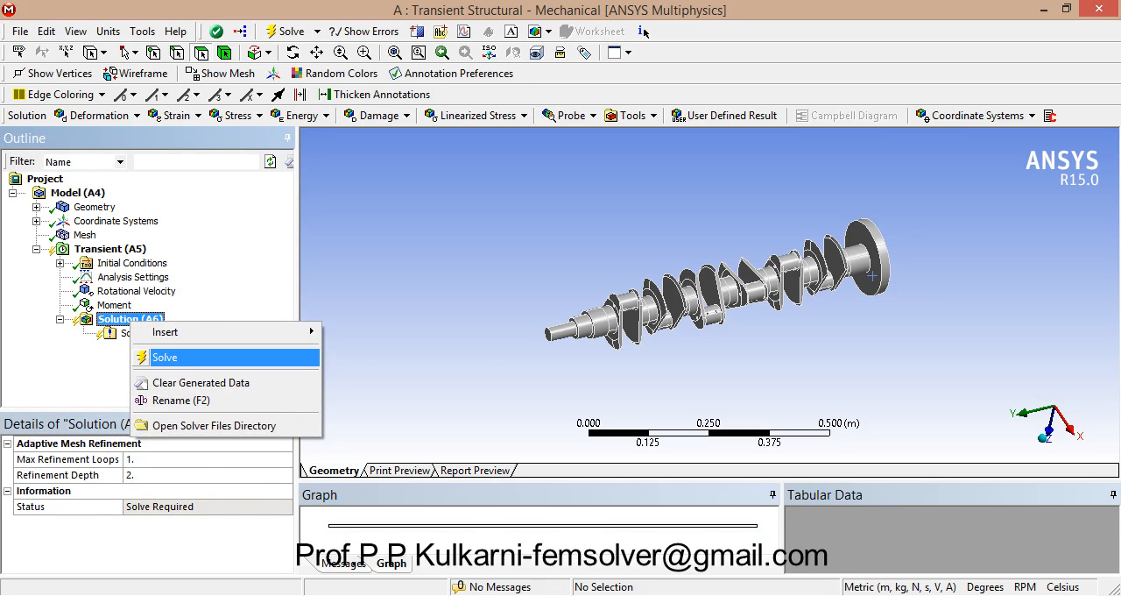
{"action": "mouse_move", "coordinate": [166, 332]}
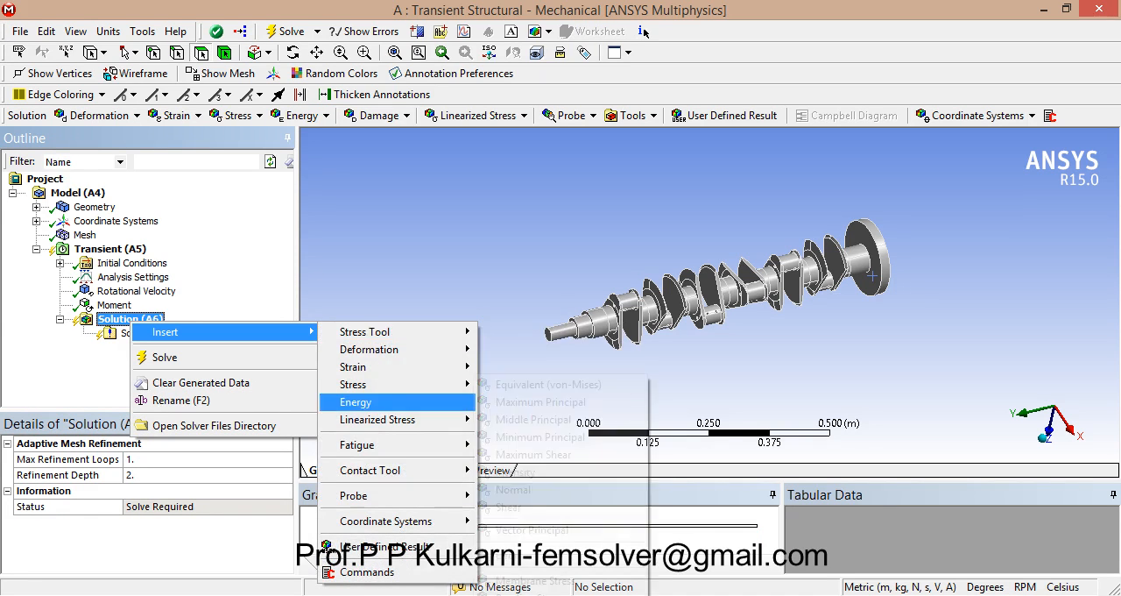
{"action": "mouse_move", "coordinate": [359, 445]}
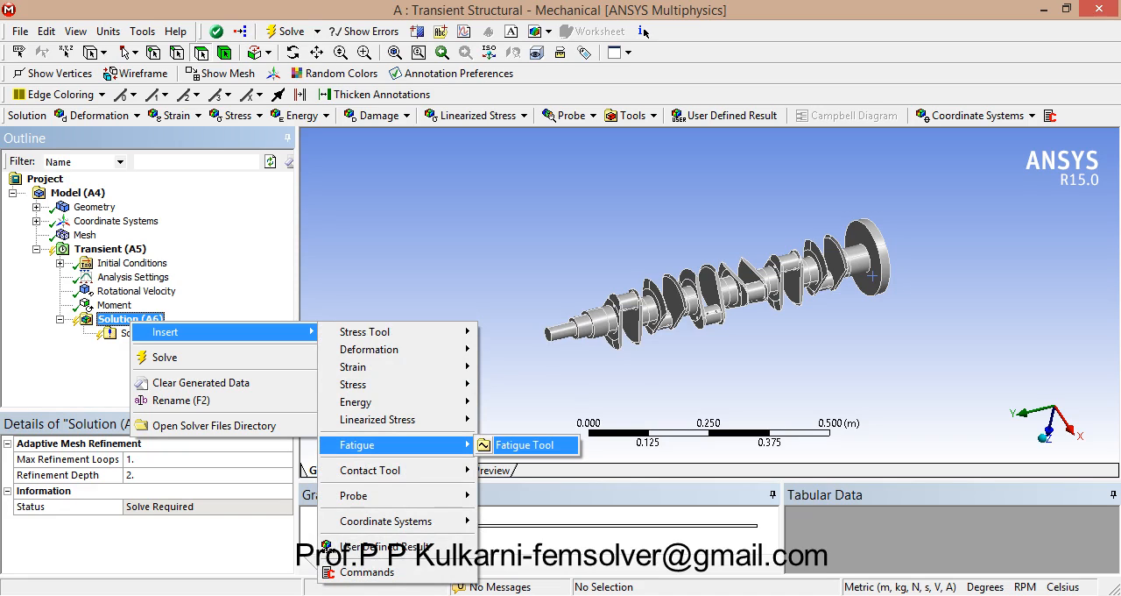
{"action": "left_click", "coordinate": [525, 445]}
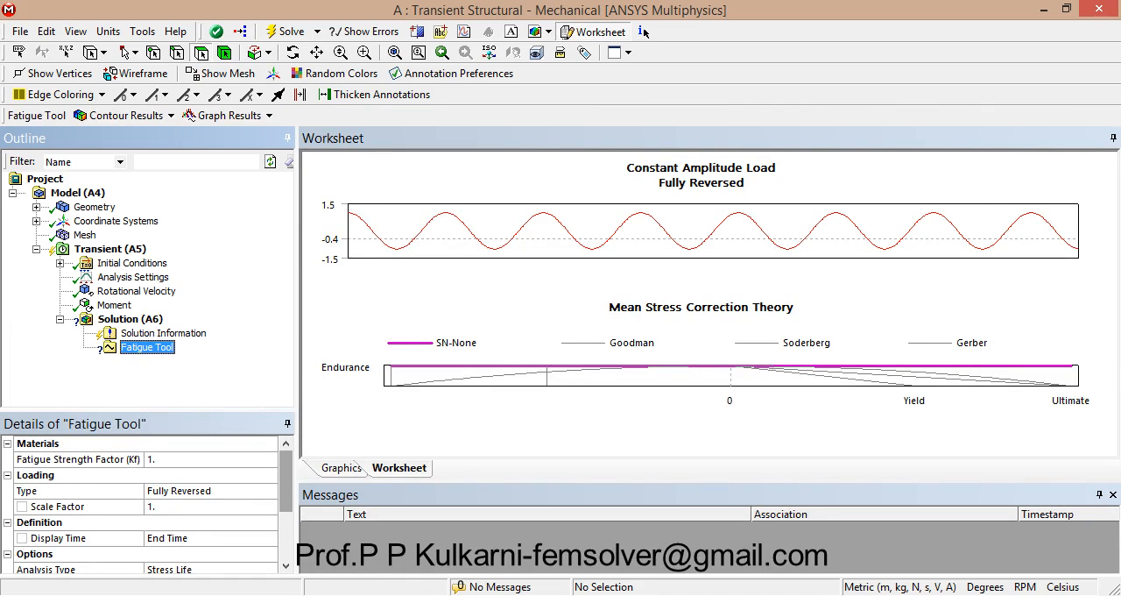
Step: Set the Fatigue Tool's loading type to Zero-Based
{"action": "left_click_drag", "start_coordinate": [286, 480], "coordinate": [285, 481]}
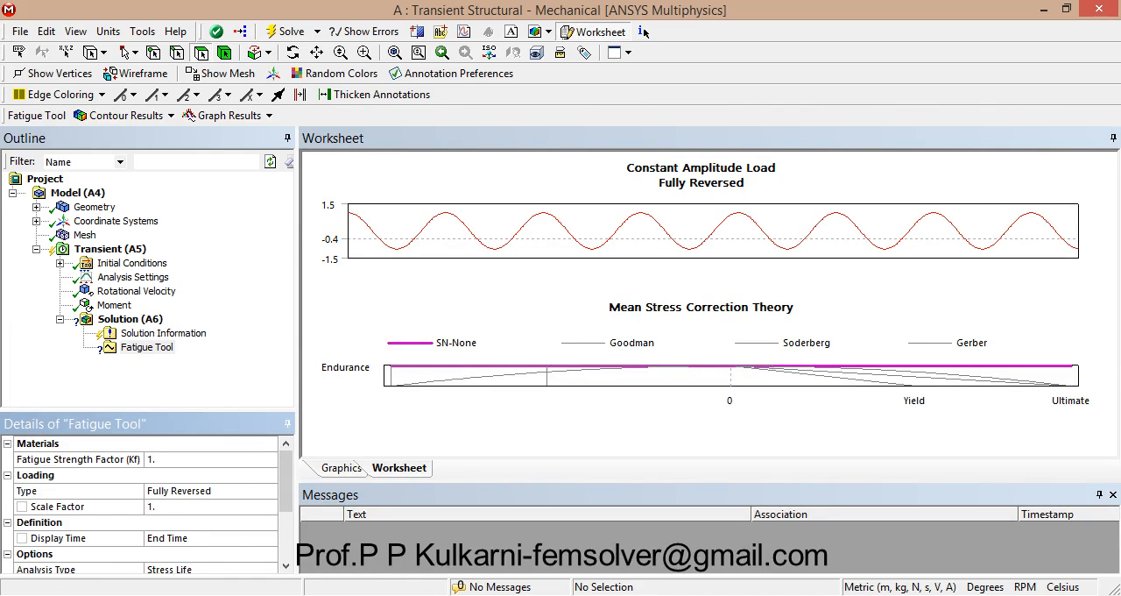
{"action": "left_click", "coordinate": [247, 491]}
{"action": "left_click", "coordinate": [269, 491]}
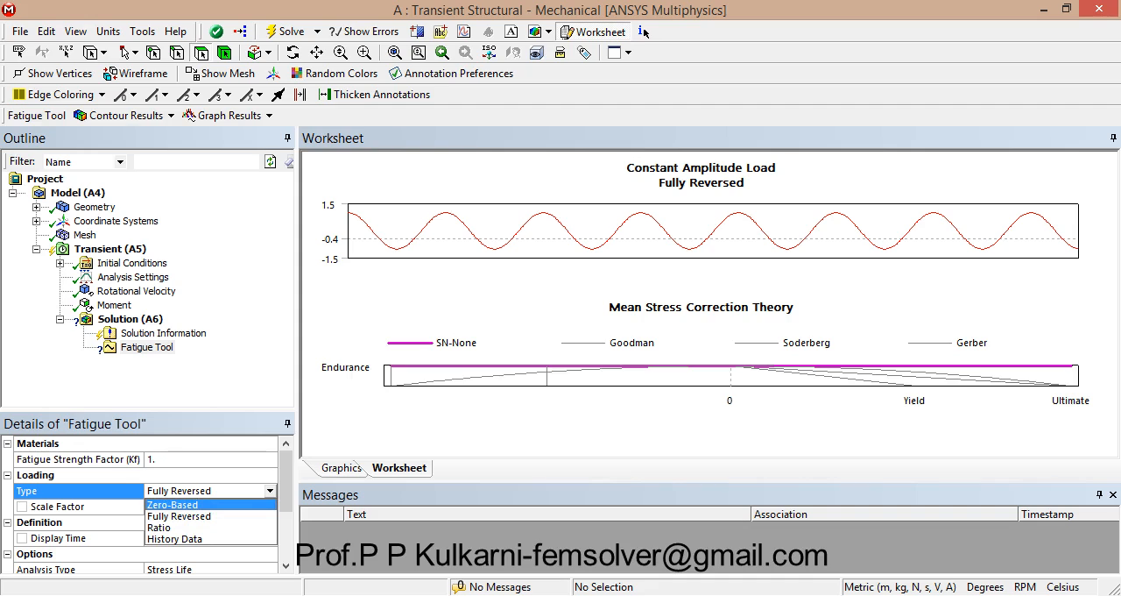
{"action": "key", "text": "Return"}
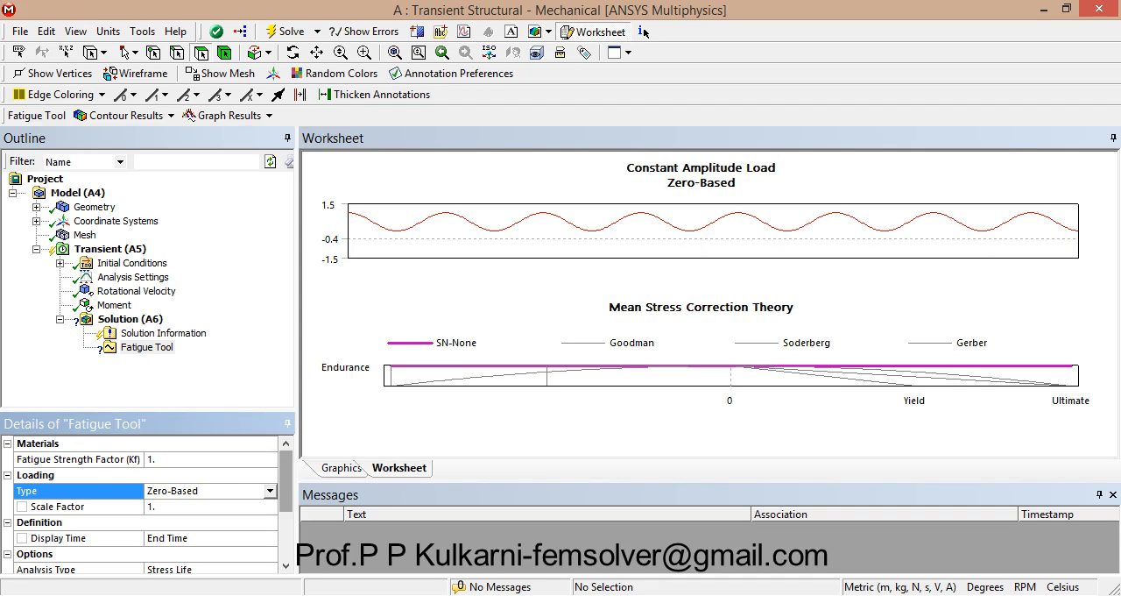
Step: Choose Stress Life as the Fatigue Tool's analysis type
{"action": "scroll", "coordinate": [286, 490], "scroll_direction": "down", "scroll_amount": 2}
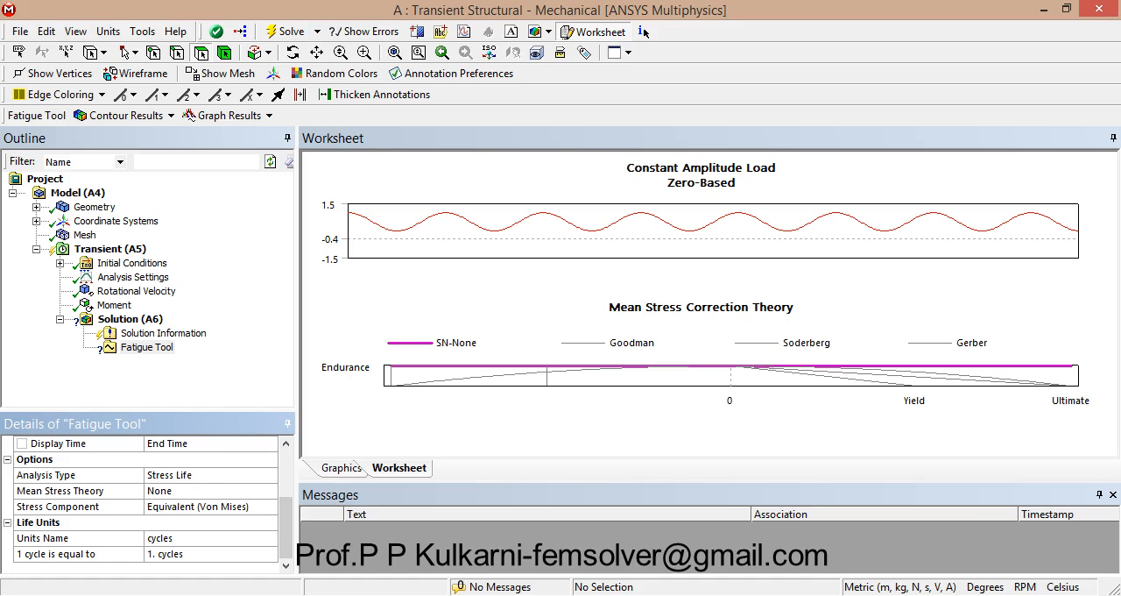
{"action": "left_click", "coordinate": [208, 474]}
{"action": "left_click", "coordinate": [271, 474]}
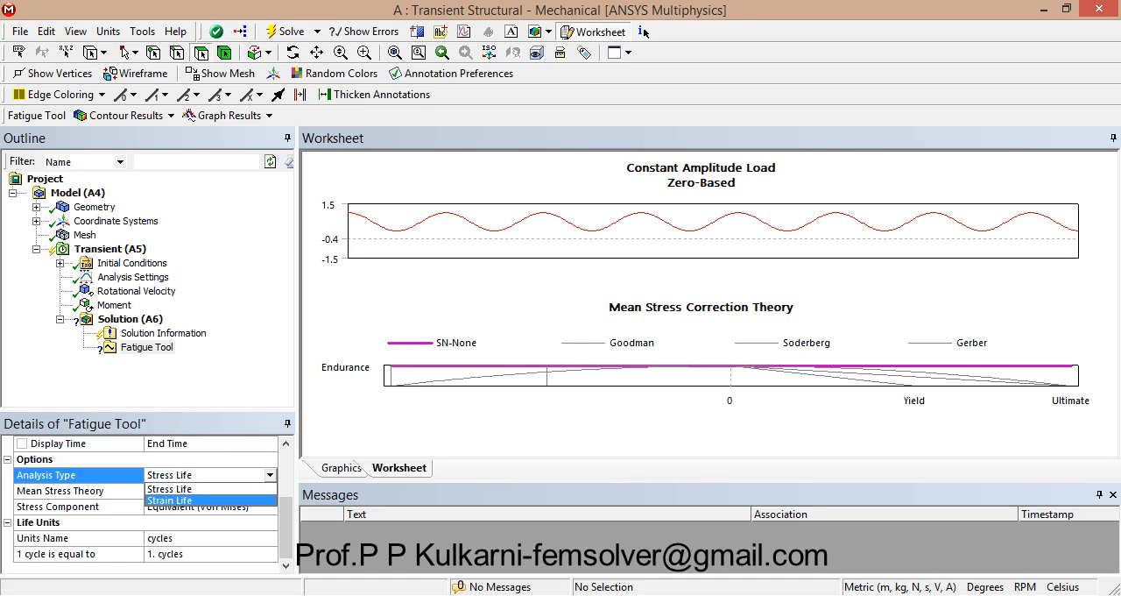
{"action": "key", "text": "Up"}
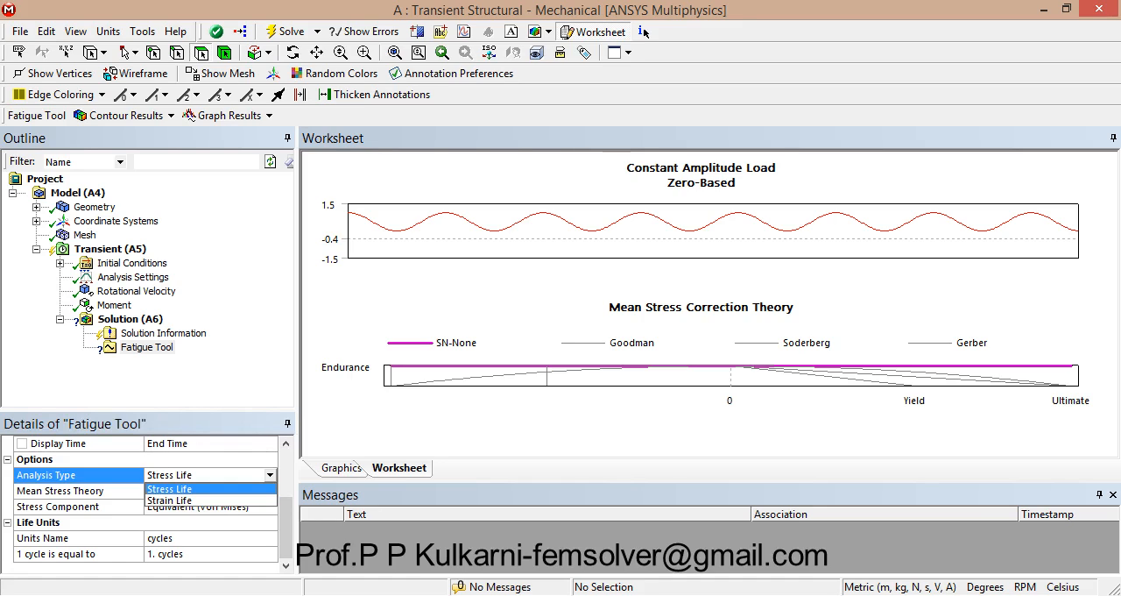
{"action": "key", "text": "Return"}
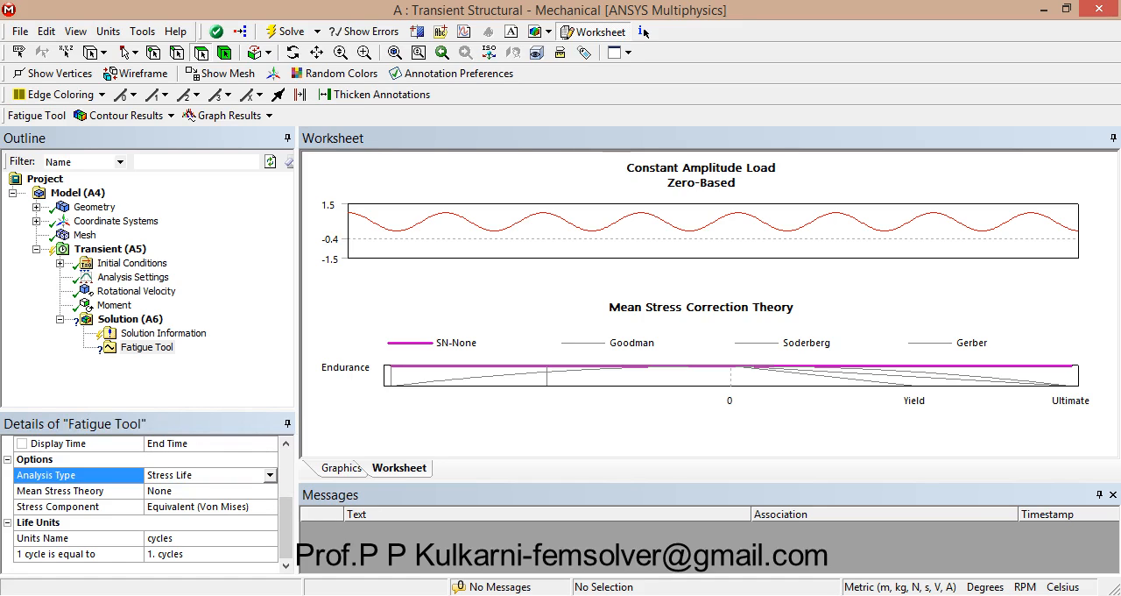
Step: Set the Fatigue Tool's mean stress theory to Goodman
{"action": "key", "text": "Down"}
{"action": "key", "text": "alt+Down"}
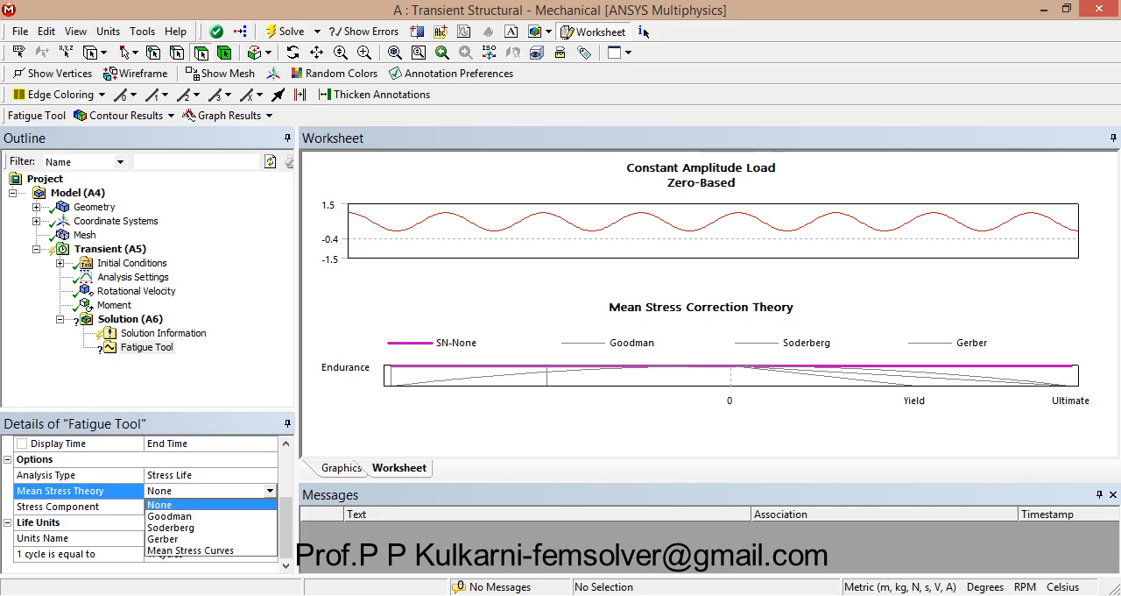
{"action": "key", "text": "Down"}
{"action": "key", "text": "Down"}
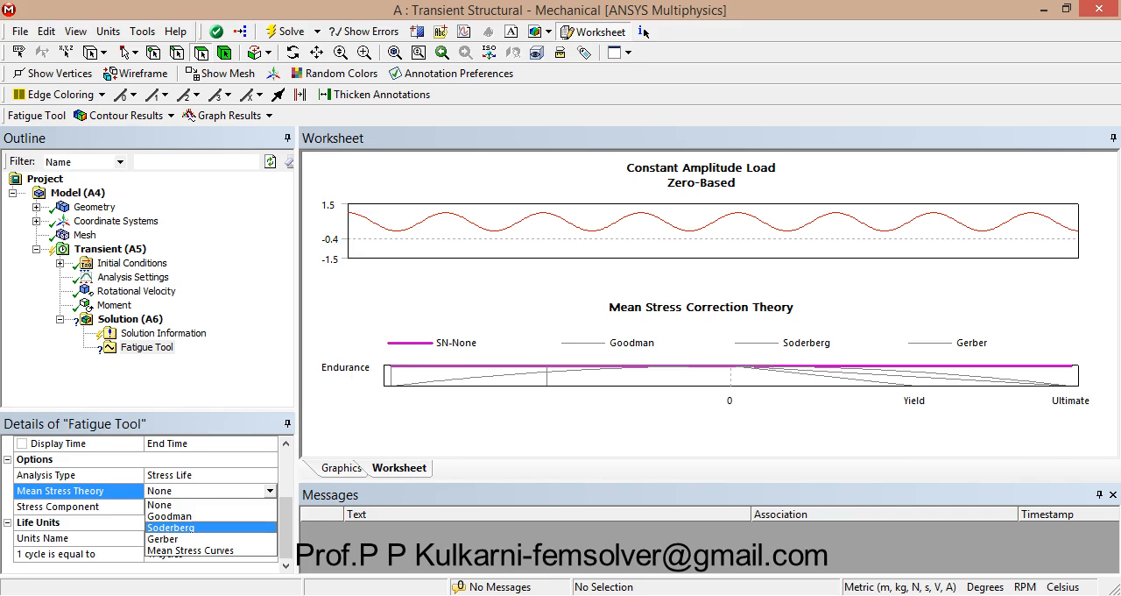
{"action": "key", "text": "Down"}
{"action": "key", "text": "Down"}
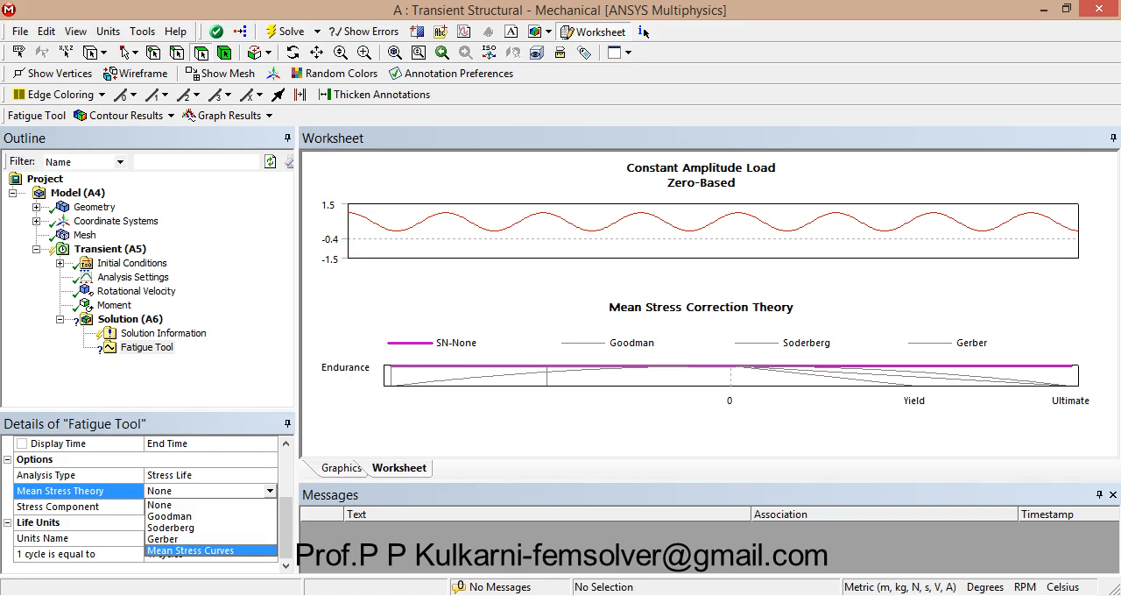
{"action": "key", "text": "Up"}
{"action": "key", "text": "Up"}
{"action": "key", "text": "Up"}
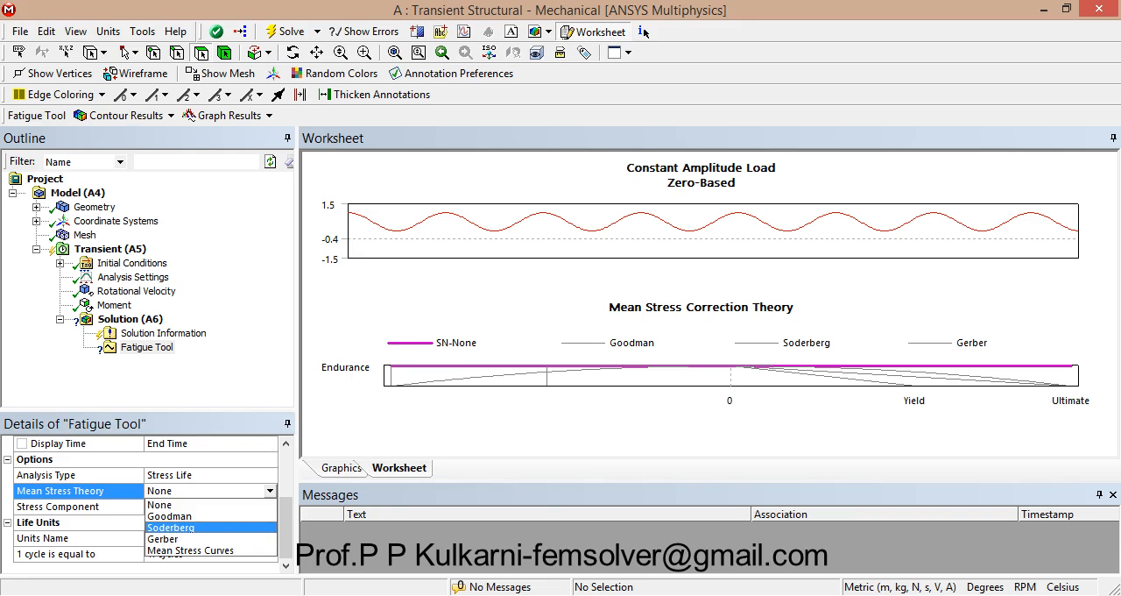
{"action": "key", "text": "Return"}
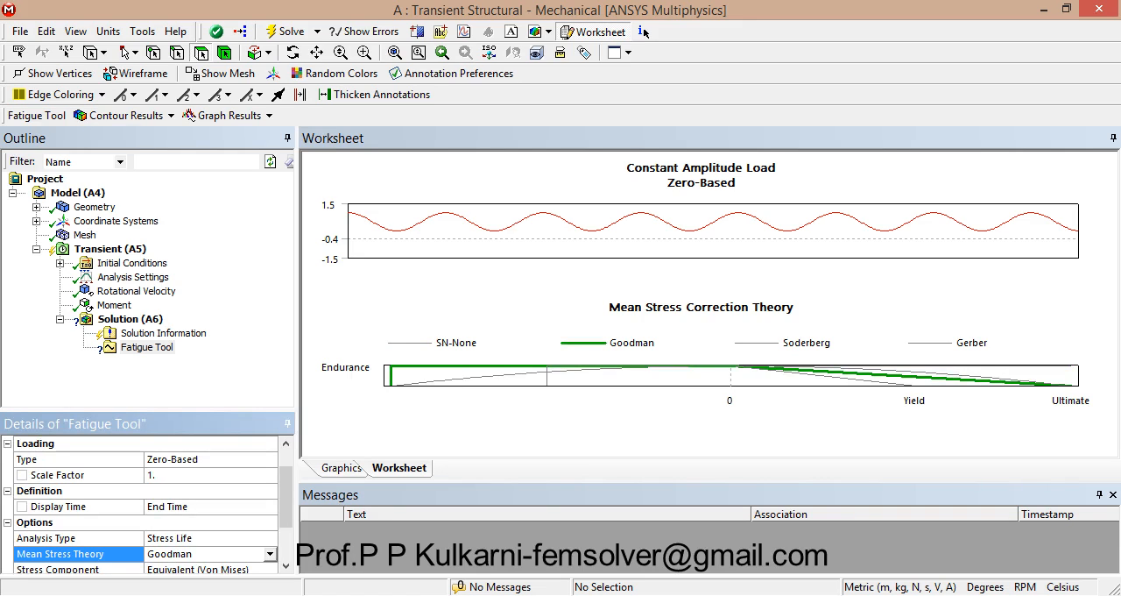
{"action": "left_click_drag", "start_coordinate": [286, 497], "coordinate": [285, 524]}
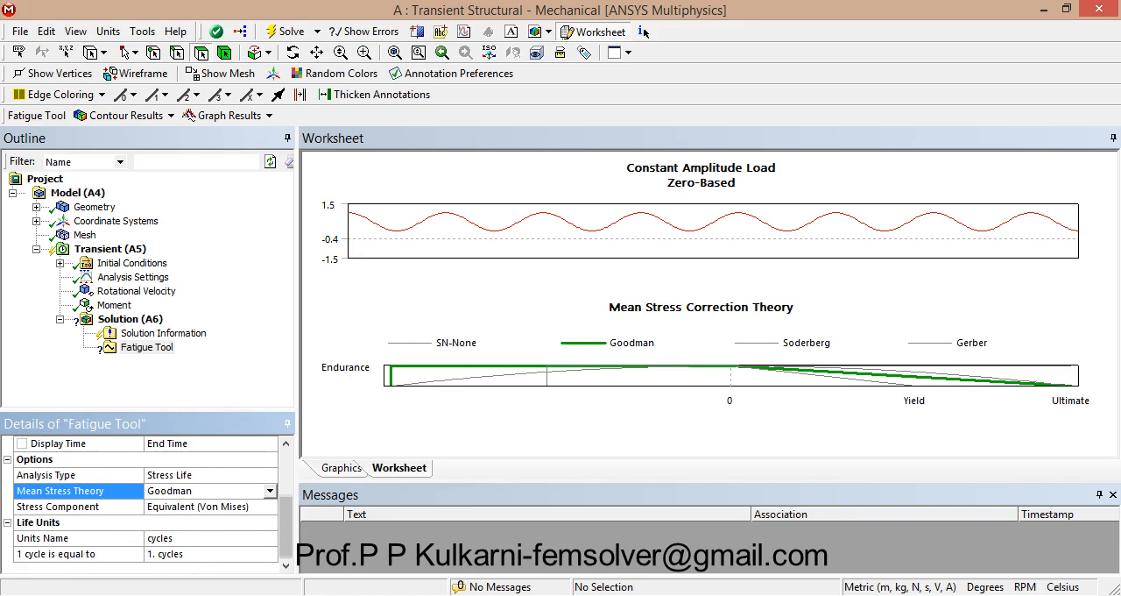
Step: Add Life and Safety Factor results for all bodies to the Fatigue Tool
{"action": "right_click", "coordinate": [149, 348]}
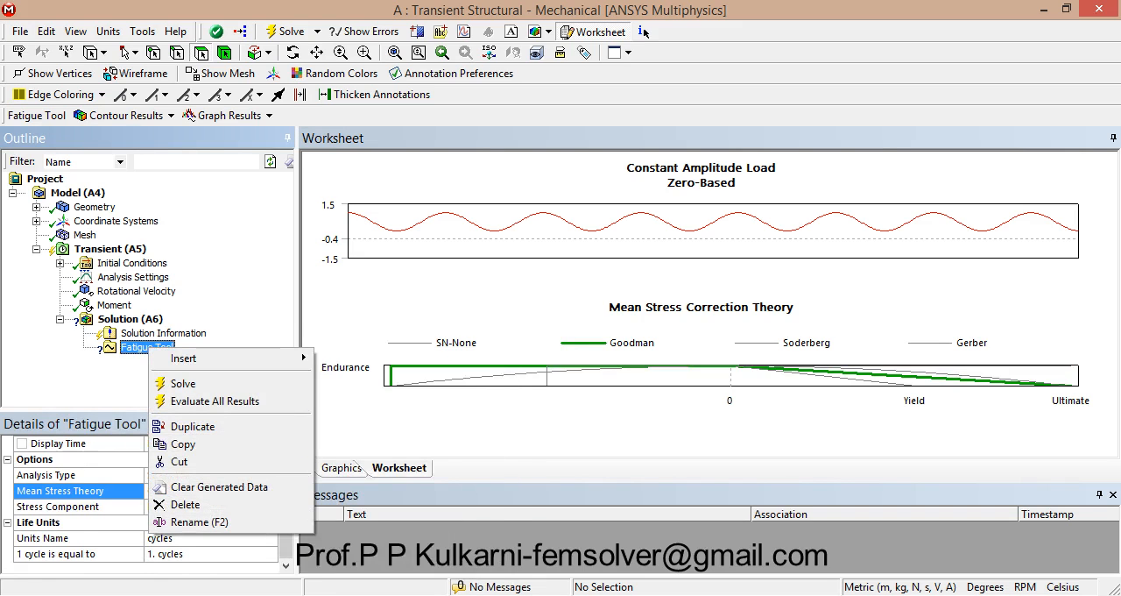
{"action": "mouse_move", "coordinate": [184, 358]}
{"action": "left_click", "coordinate": [338, 359]}
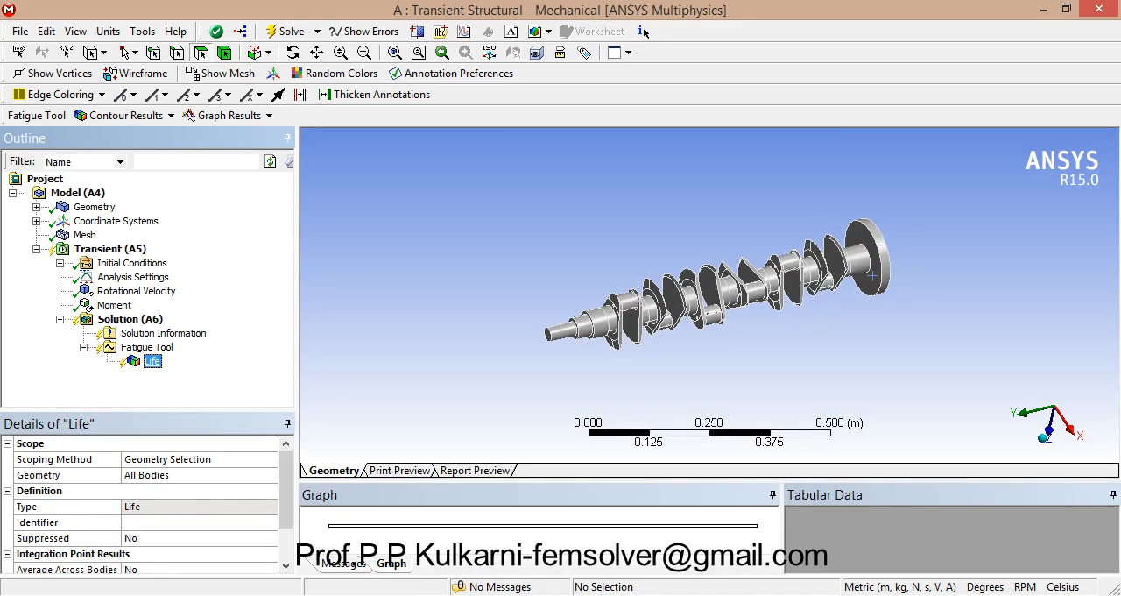
{"action": "left_click", "coordinate": [147, 347]}
{"action": "right_click", "coordinate": [149, 349]}
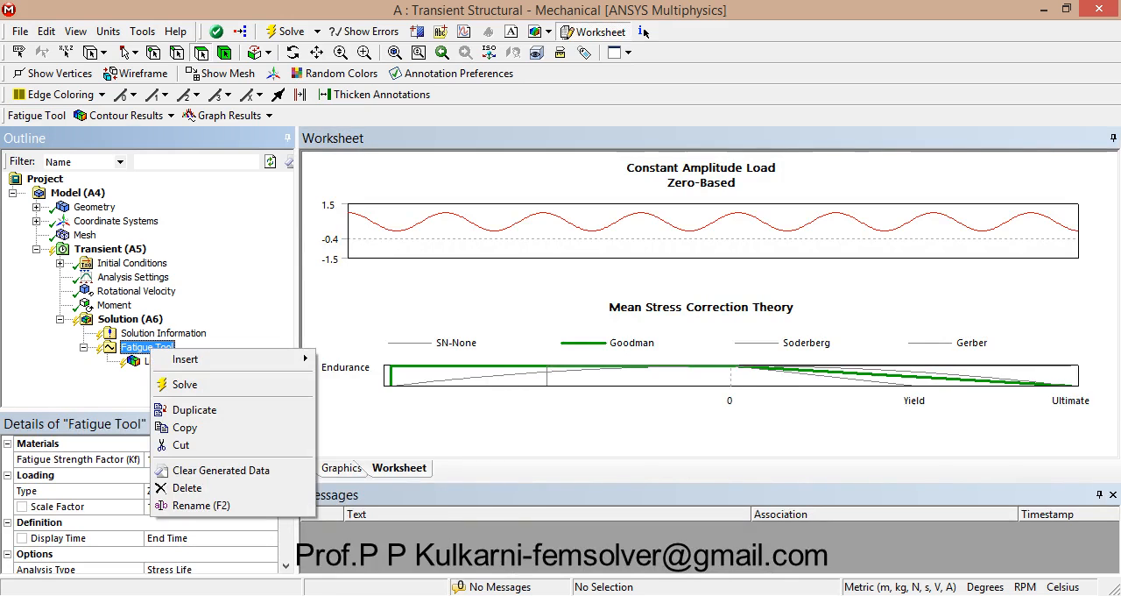
{"action": "mouse_move", "coordinate": [186, 359]}
{"action": "left_click", "coordinate": [364, 393]}
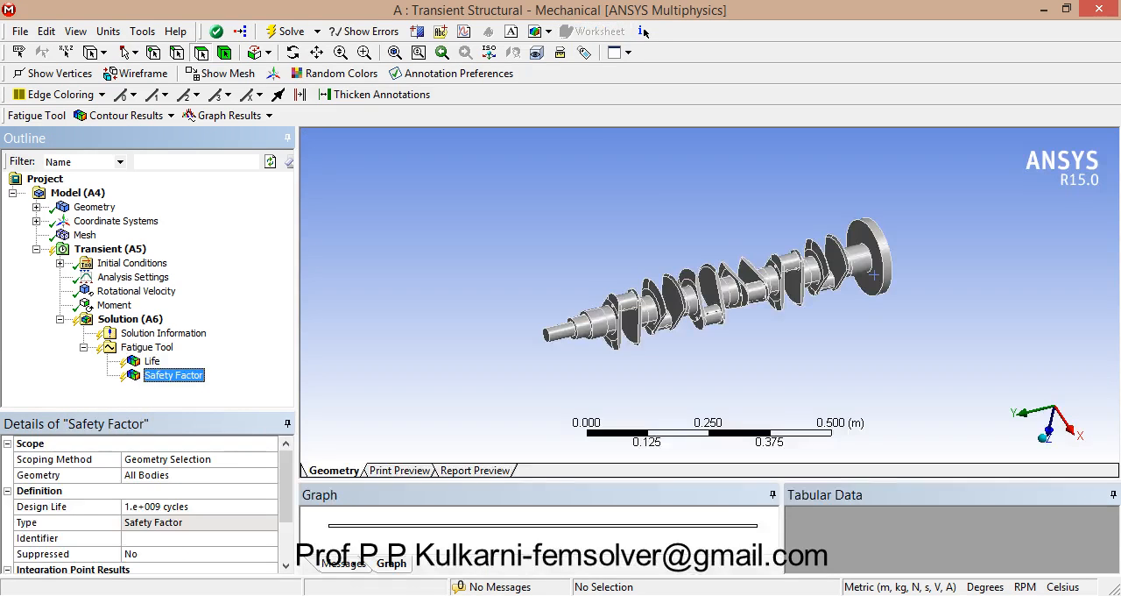
Step: Add an Equivalent Alternating Stress result to the Fatigue Tool
{"action": "left_click", "coordinate": [147, 347]}
{"action": "right_click", "coordinate": [158, 351]}
{"action": "mouse_move", "coordinate": [191, 359]}
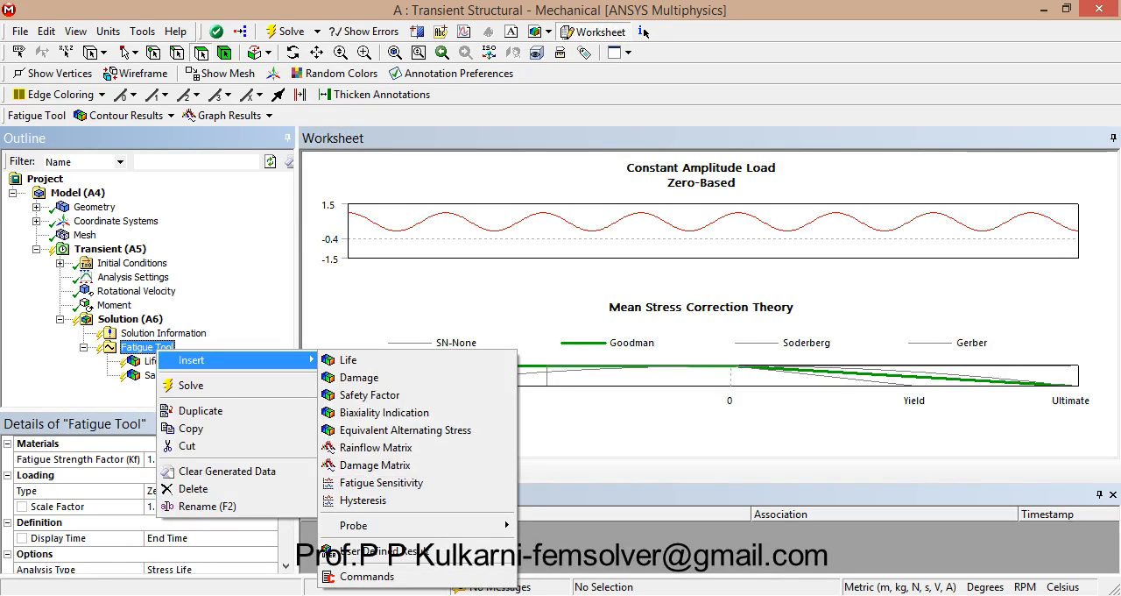
{"action": "left_click", "coordinate": [404, 429]}
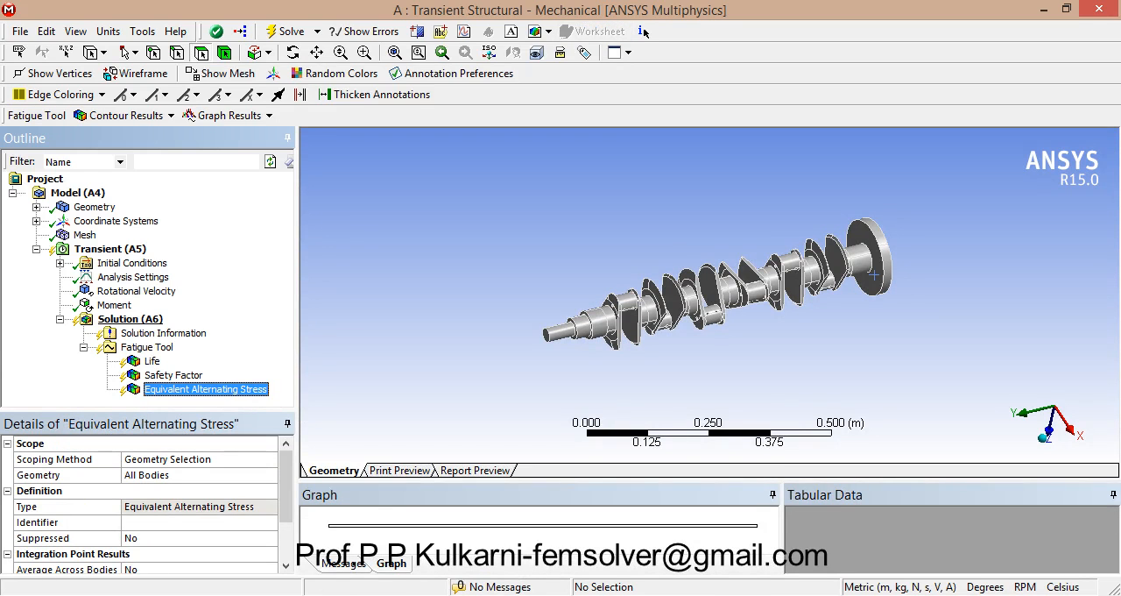
Step: Solve the transient structural analysis together with its Fatigue Tool results
{"action": "right_click", "coordinate": [132, 320]}
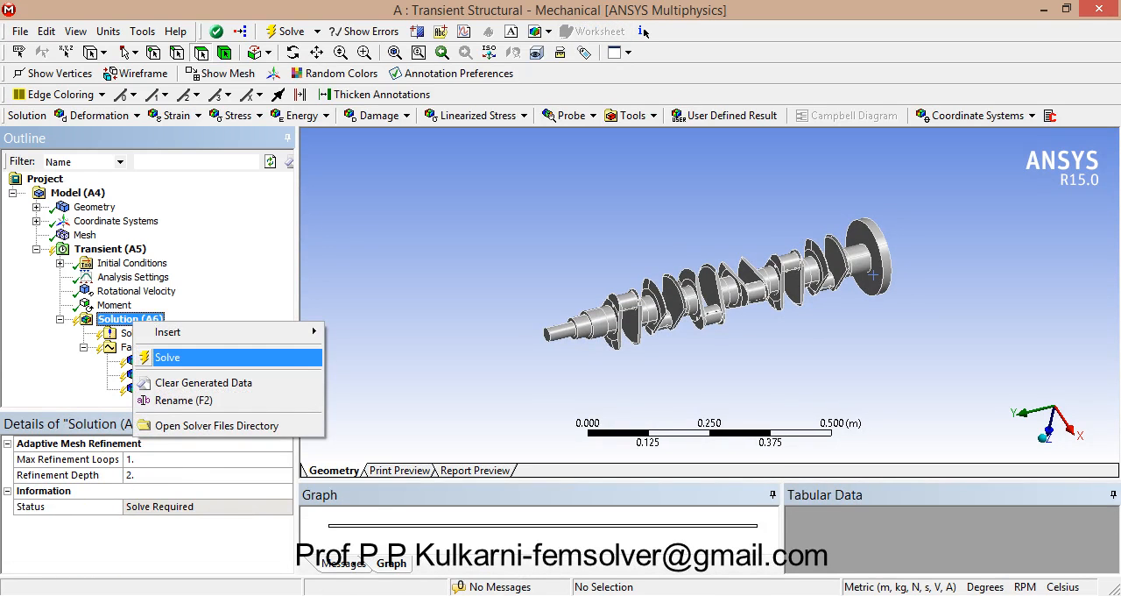
{"action": "key", "text": "Return"}
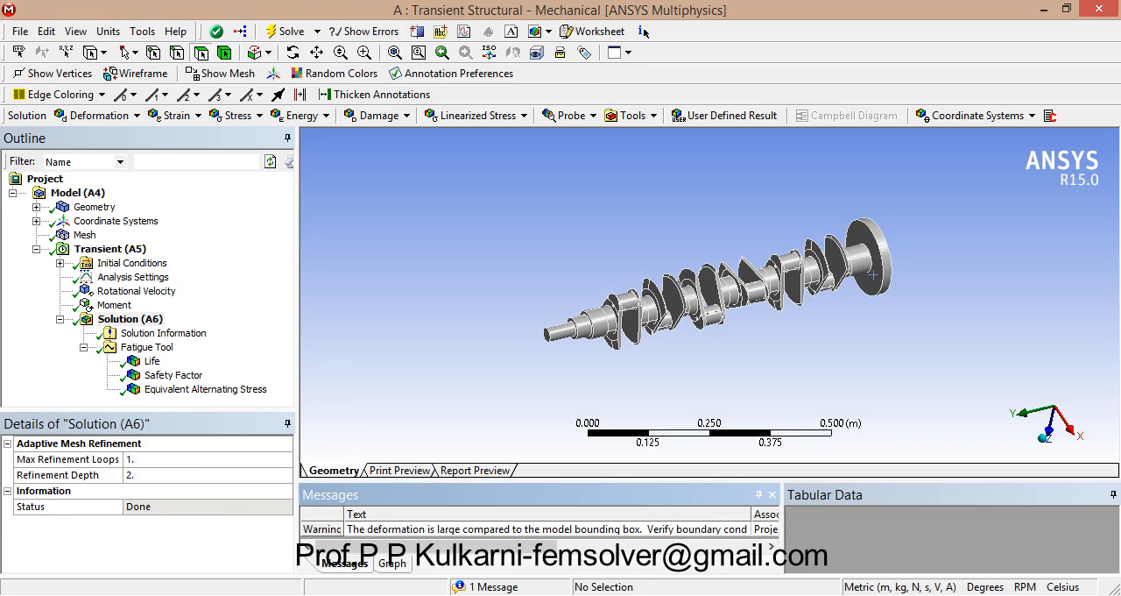
{"action": "left_click", "coordinate": [131, 320]}
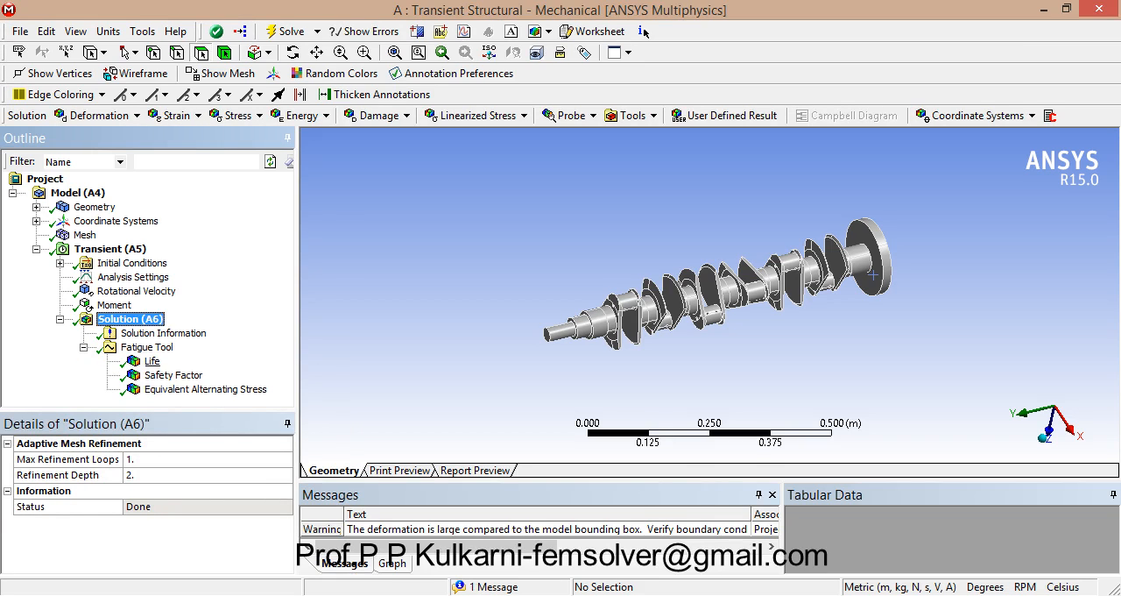
Step: Display the Life result with the deformation scale set to 0.5x Auto
{"action": "left_click", "coordinate": [152, 361]}
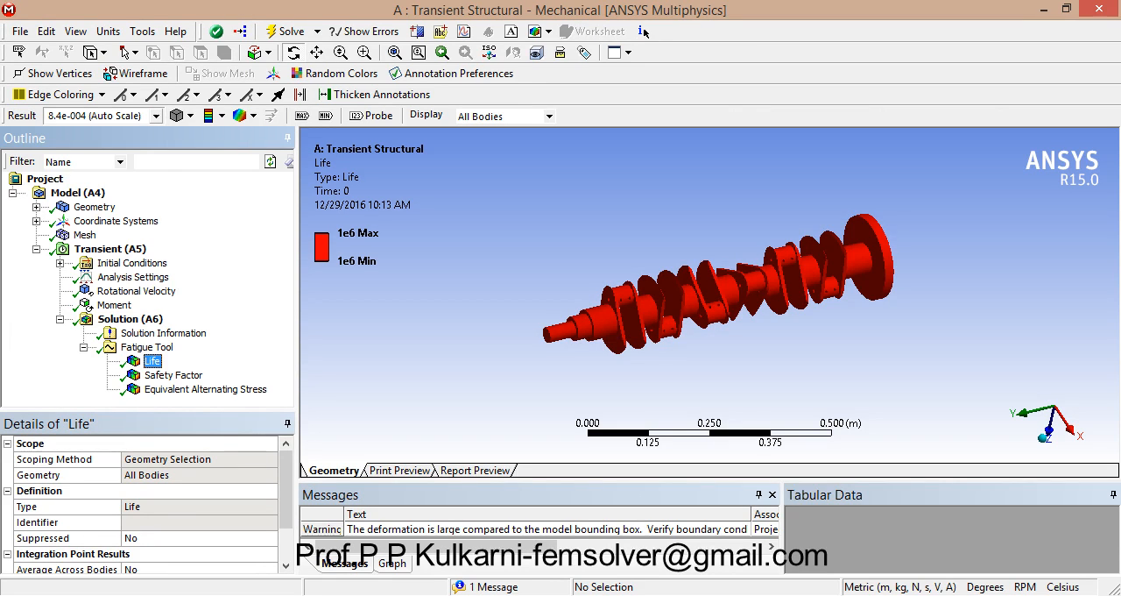
{"action": "left_click", "coordinate": [156, 116]}
{"action": "left_click", "coordinate": [96, 155]}
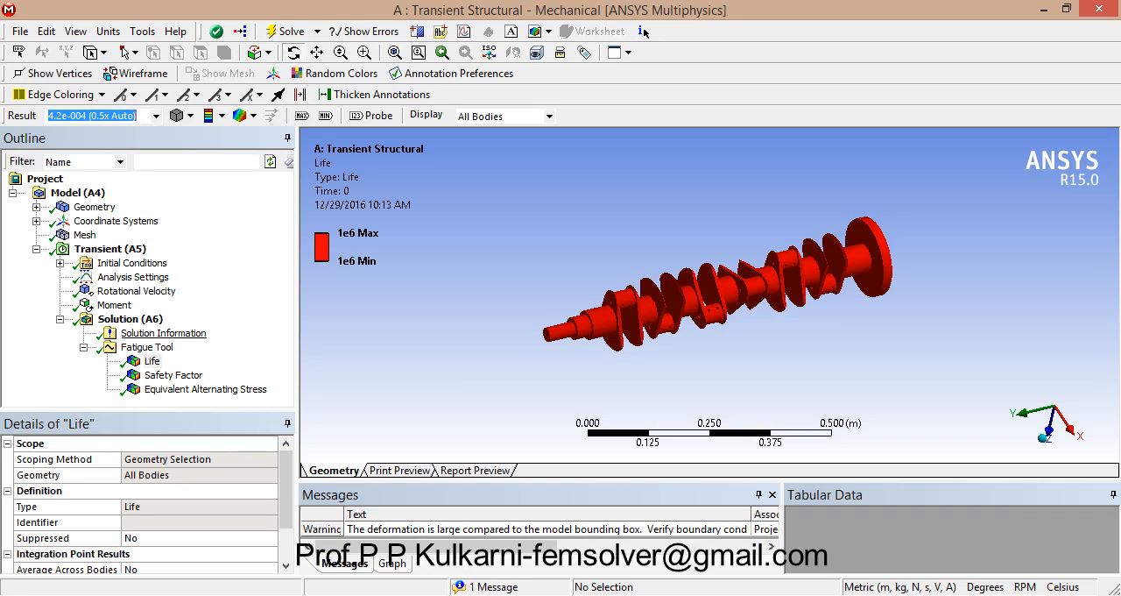
Step: Review the Safety Factor result and animate the Equivalent Alternating Stress result
{"action": "left_click", "coordinate": [173, 375]}
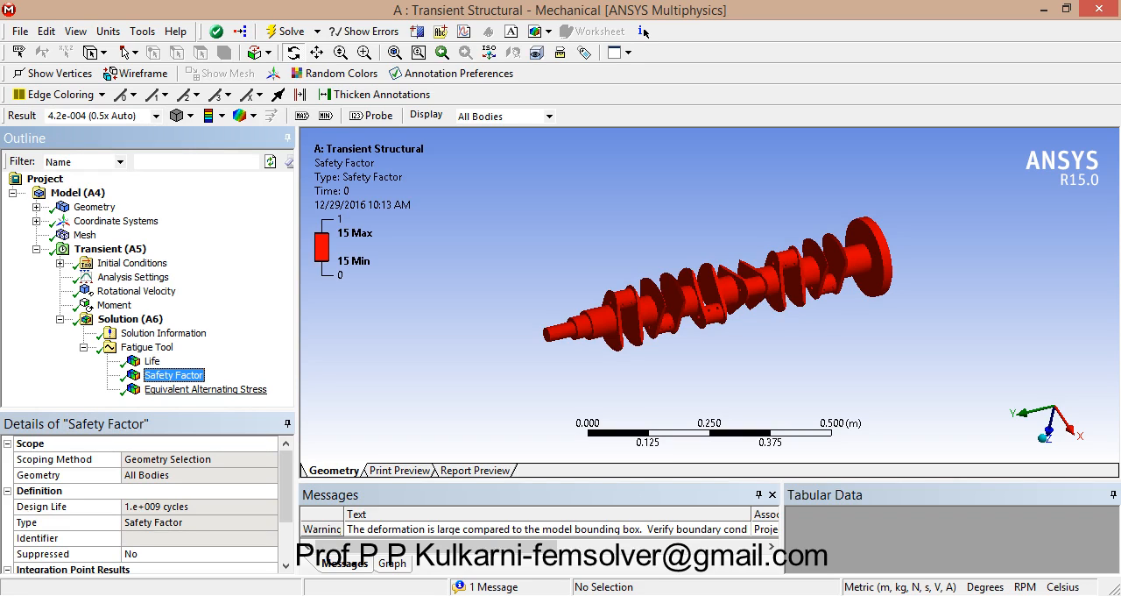
{"action": "left_click", "coordinate": [204, 389]}
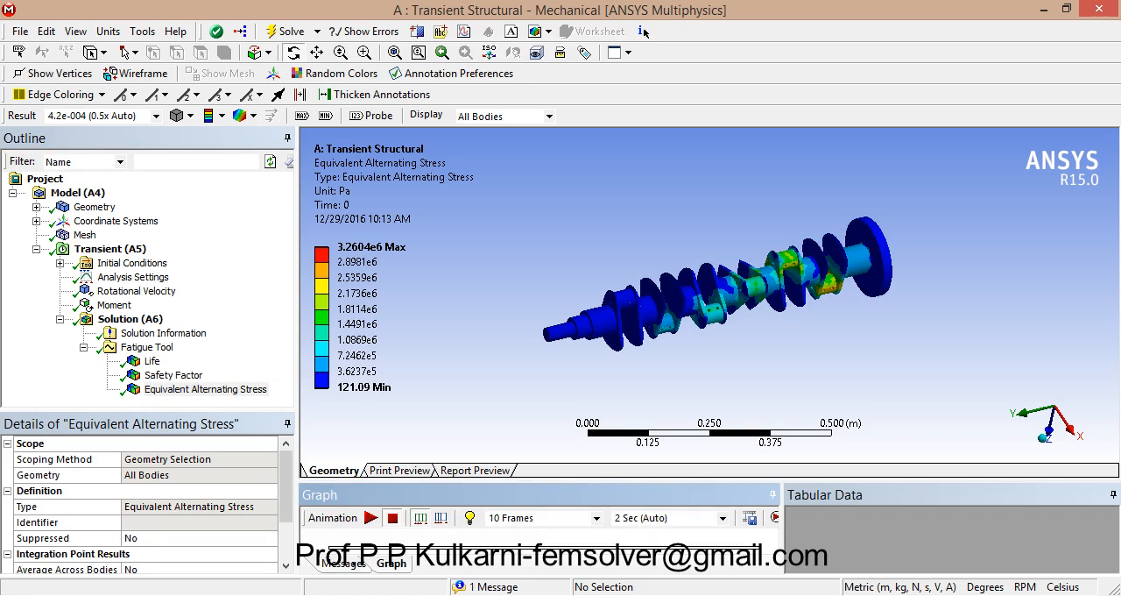
{"action": "left_click", "coordinate": [371, 517]}
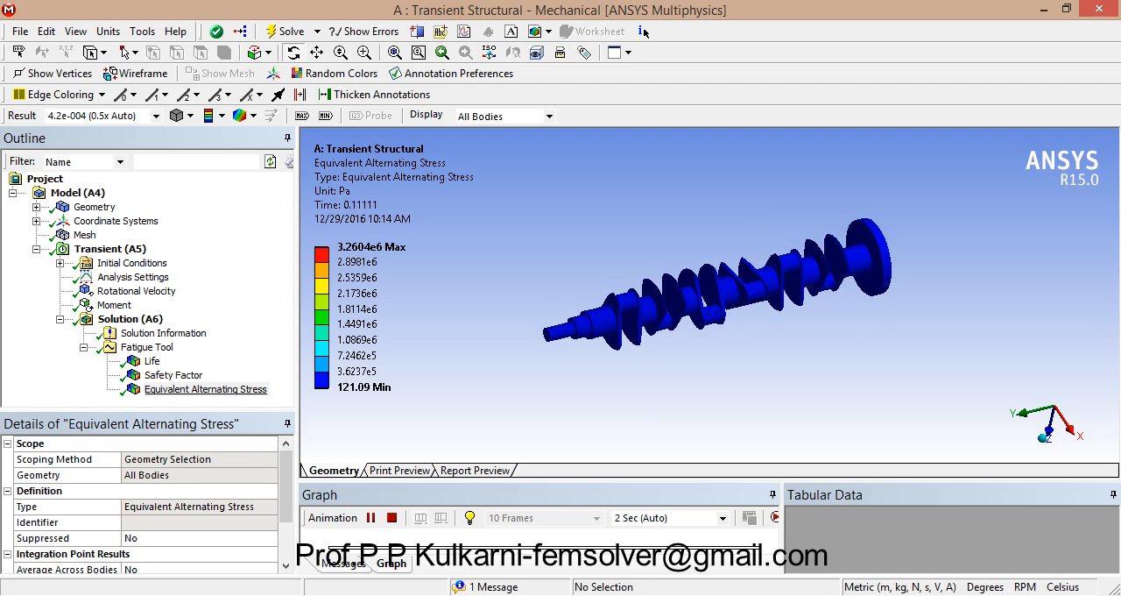
Step: Examine the Fatigue Tool's constant amplitude load and mean stress correction charts in an enlarged worksheet
{"action": "left_click", "coordinate": [206, 388]}
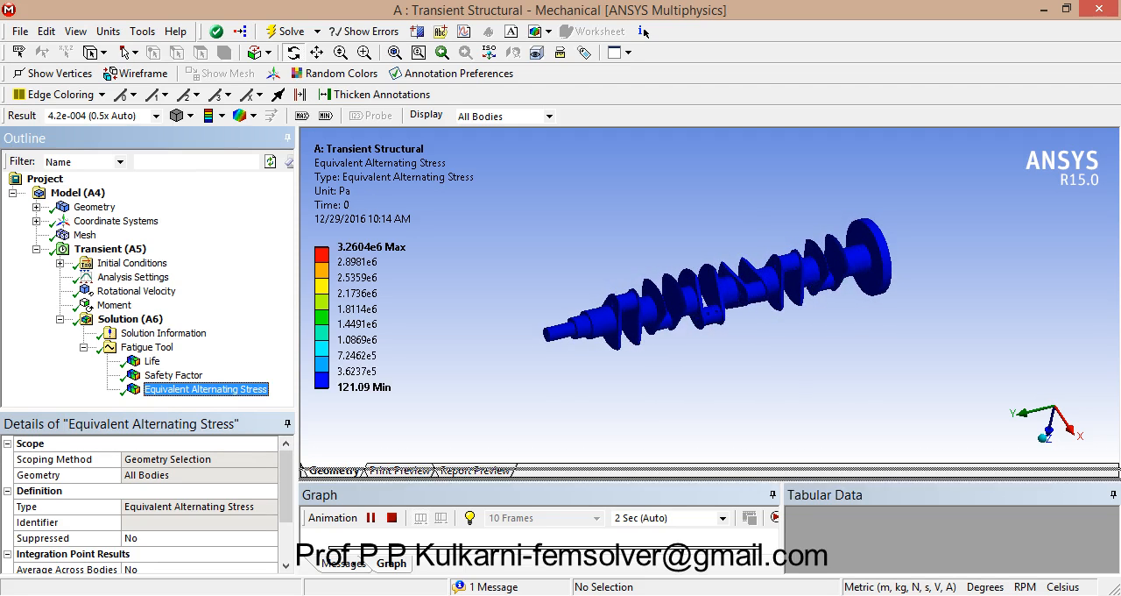
{"action": "key", "text": "Up"}
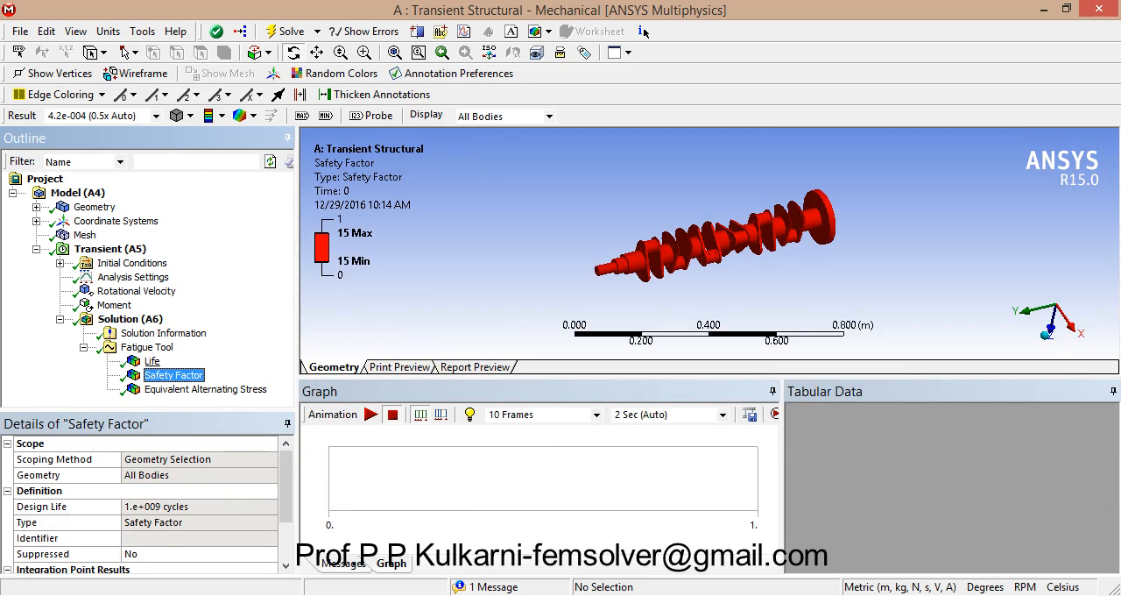
{"action": "key", "text": "Up"}
{"action": "key", "text": "Up"}
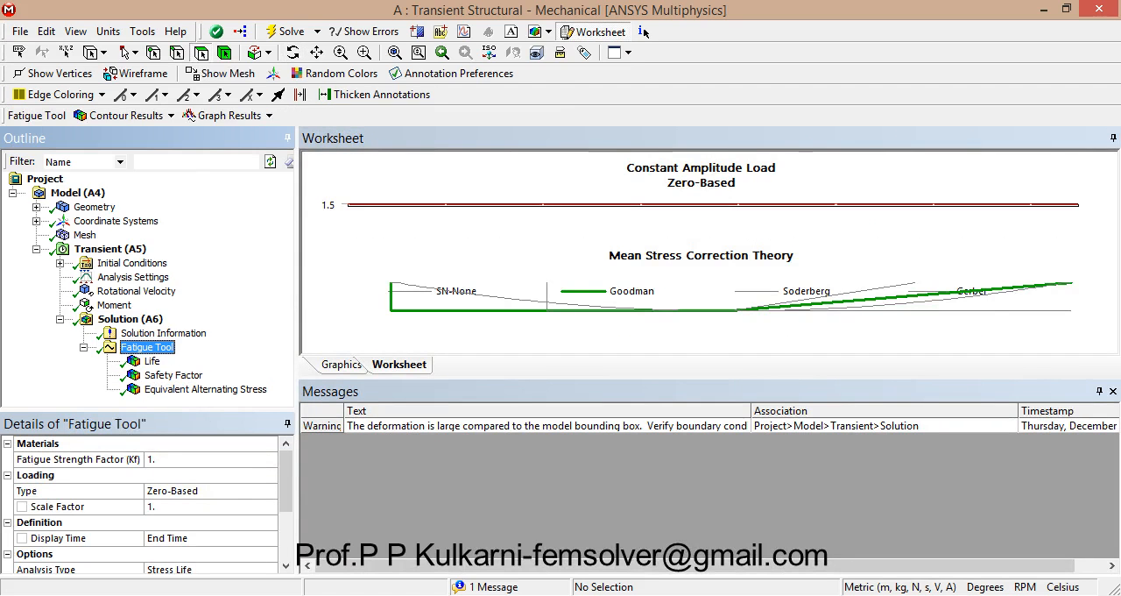
{"action": "left_click_drag", "start_coordinate": [709, 378], "coordinate": [710, 560]}
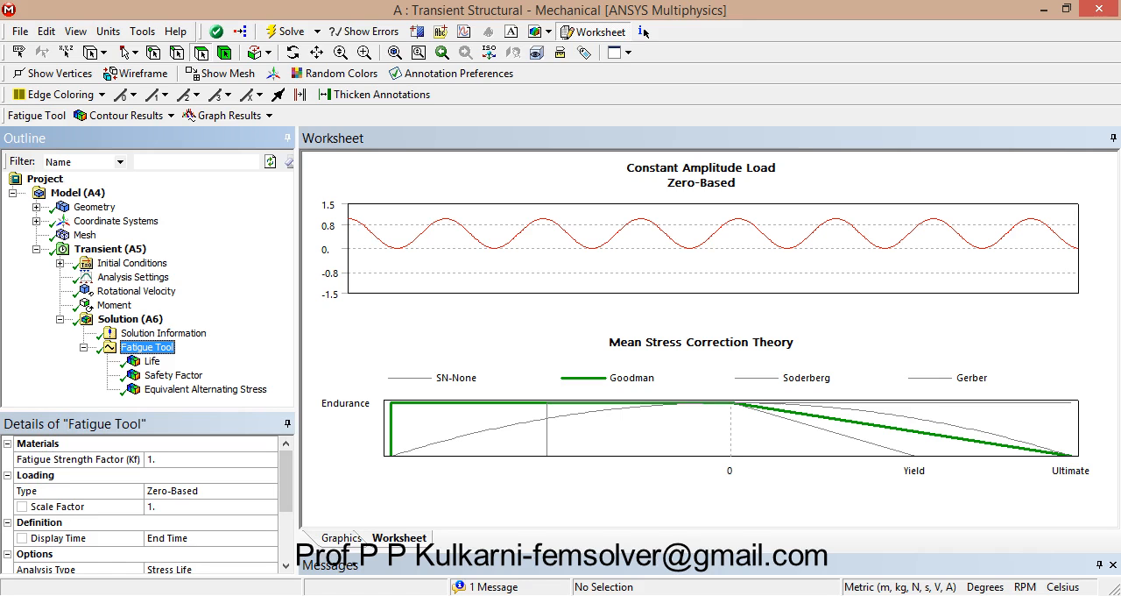
Step: Add a Fatigue Sensitivity result to the Fatigue Tool and evaluate it to review its life chart
{"action": "right_click", "coordinate": [147, 350]}
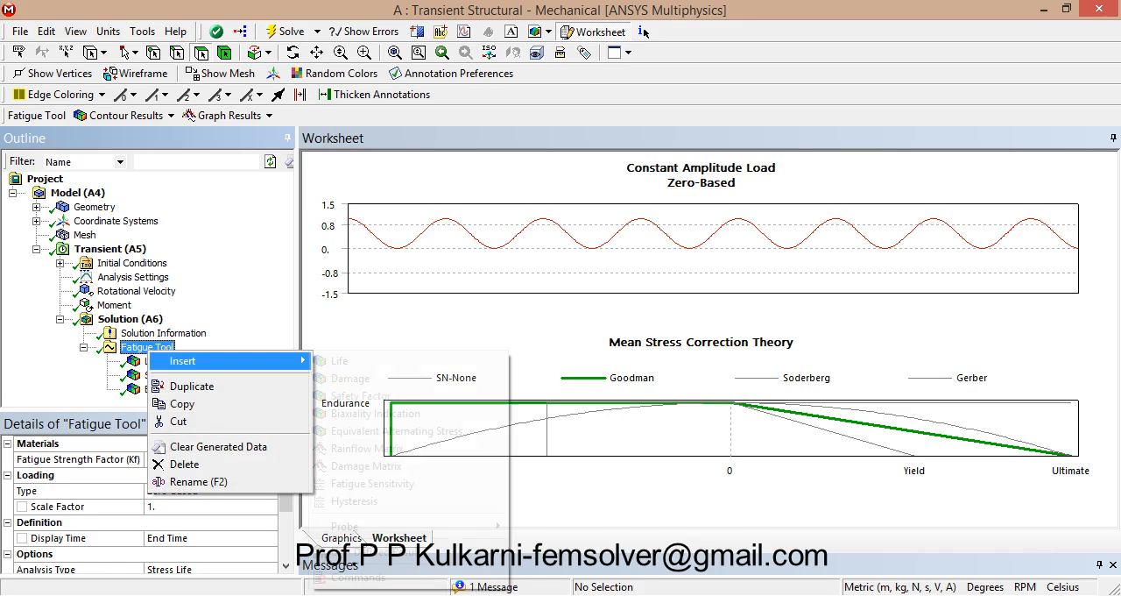
{"action": "mouse_move", "coordinate": [184, 361]}
{"action": "left_click", "coordinate": [372, 484]}
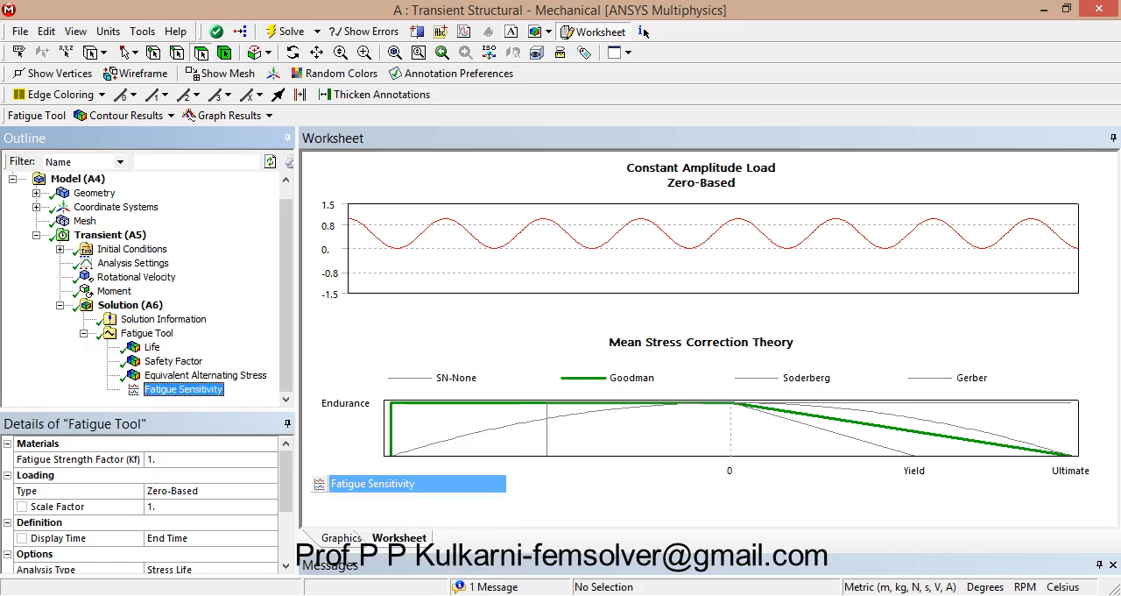
{"action": "right_click", "coordinate": [199, 391]}
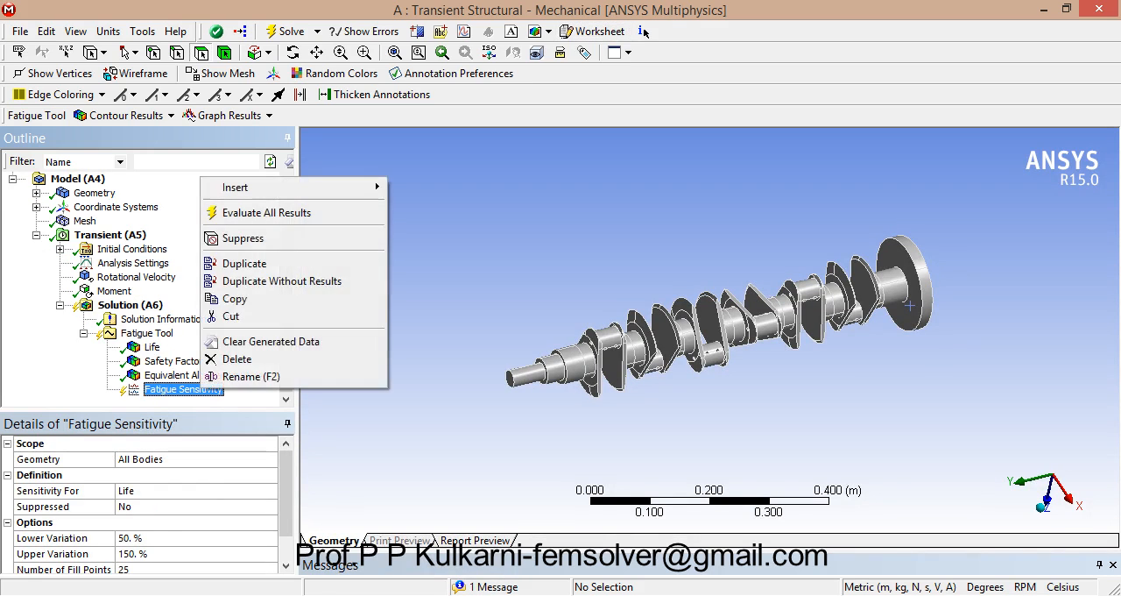
{"action": "left_click", "coordinate": [263, 213]}
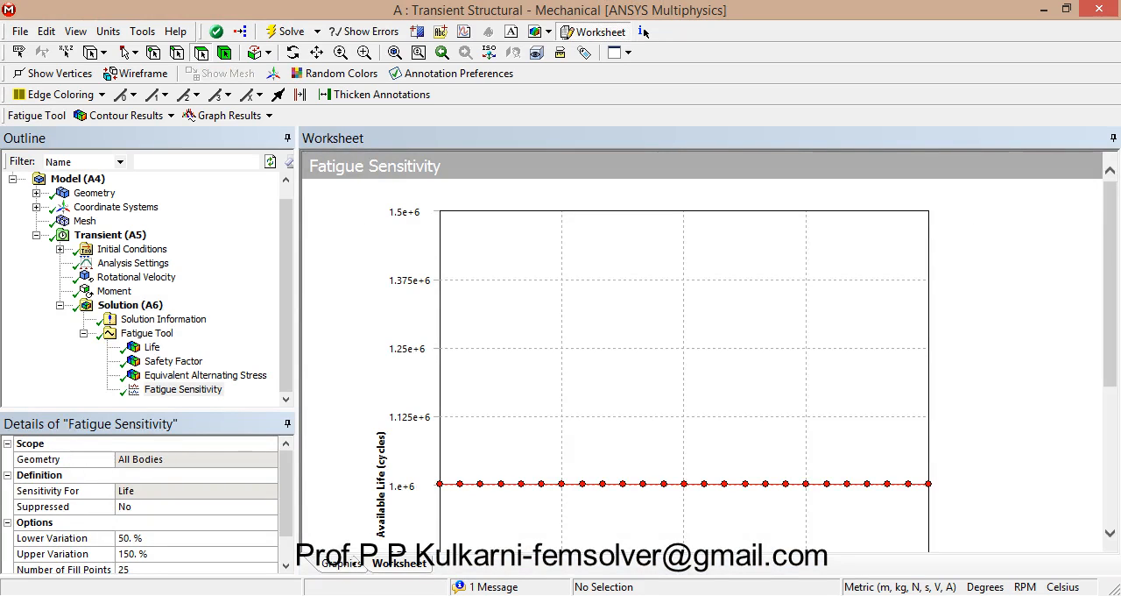
{"action": "left_click_drag", "start_coordinate": [1110, 284], "coordinate": [1109, 419]}
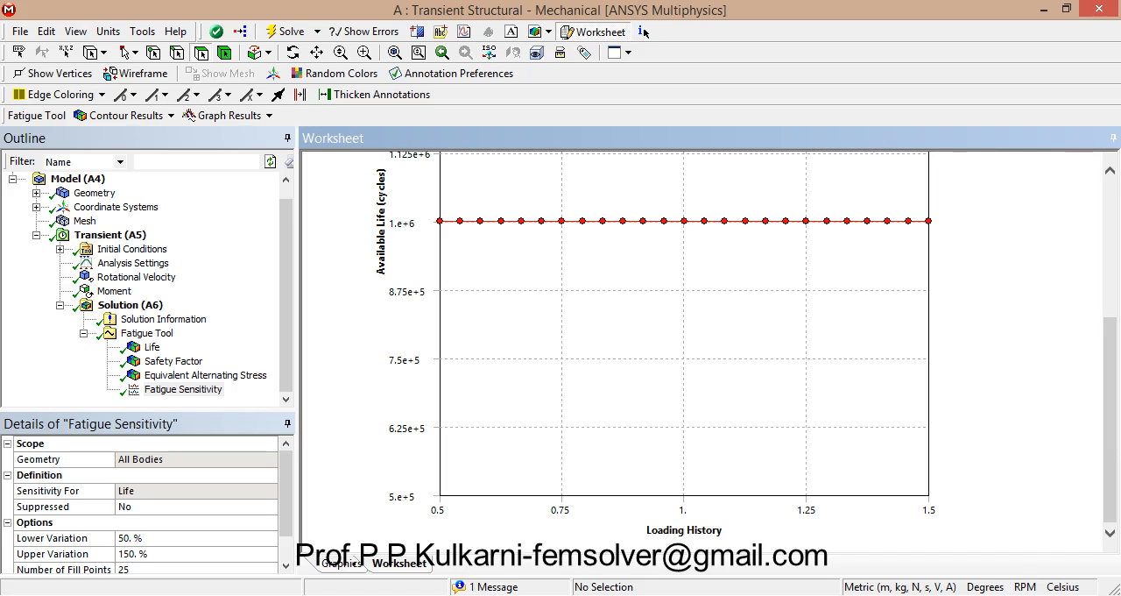
{"action": "left_click_drag", "start_coordinate": [1109, 419], "coordinate": [1110, 284]}
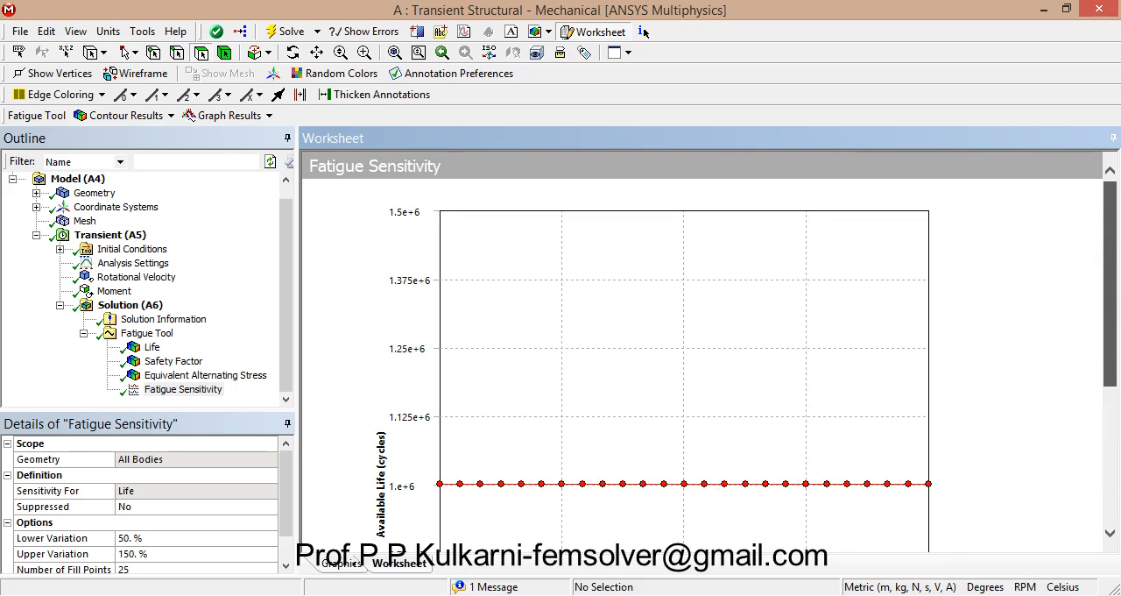
{"action": "left_click_drag", "start_coordinate": [1109, 284], "coordinate": [1109, 420]}
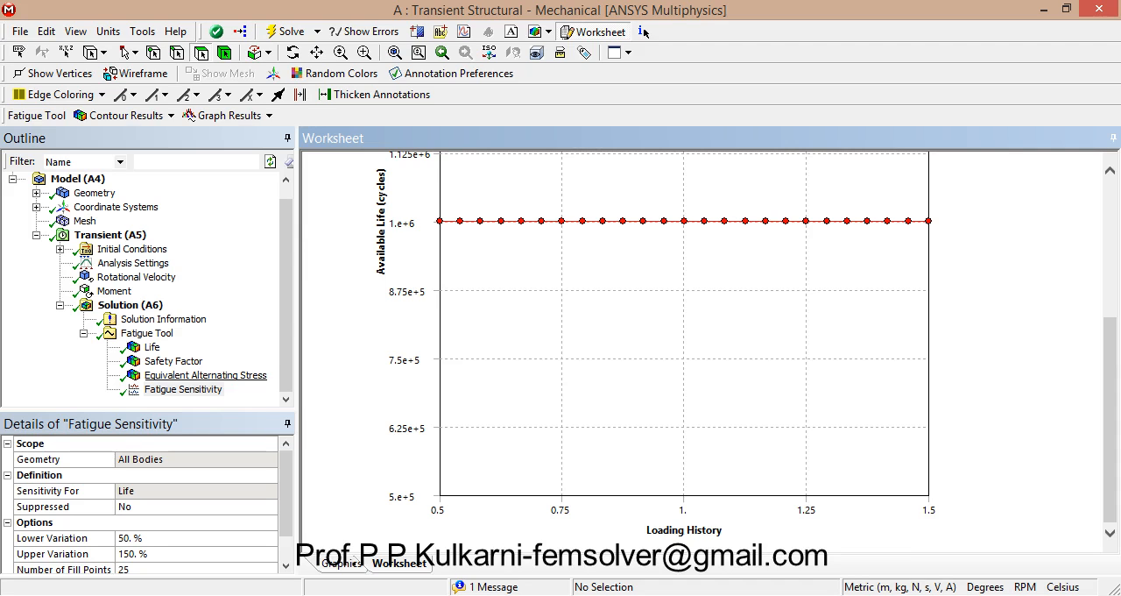
Step: Set the Fatigue Tool's loading type to Fully Reversed
{"action": "key", "text": "Up"}
{"action": "key", "text": "Up"}
{"action": "key", "text": "Up"}
{"action": "key", "text": "Up"}
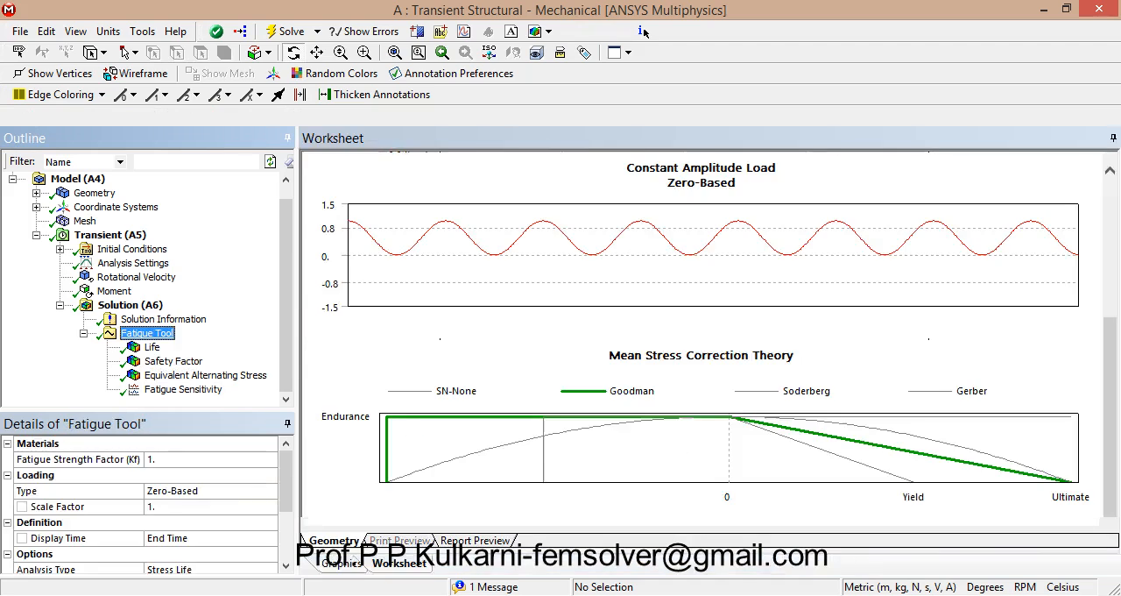
{"action": "left_click", "coordinate": [210, 490]}
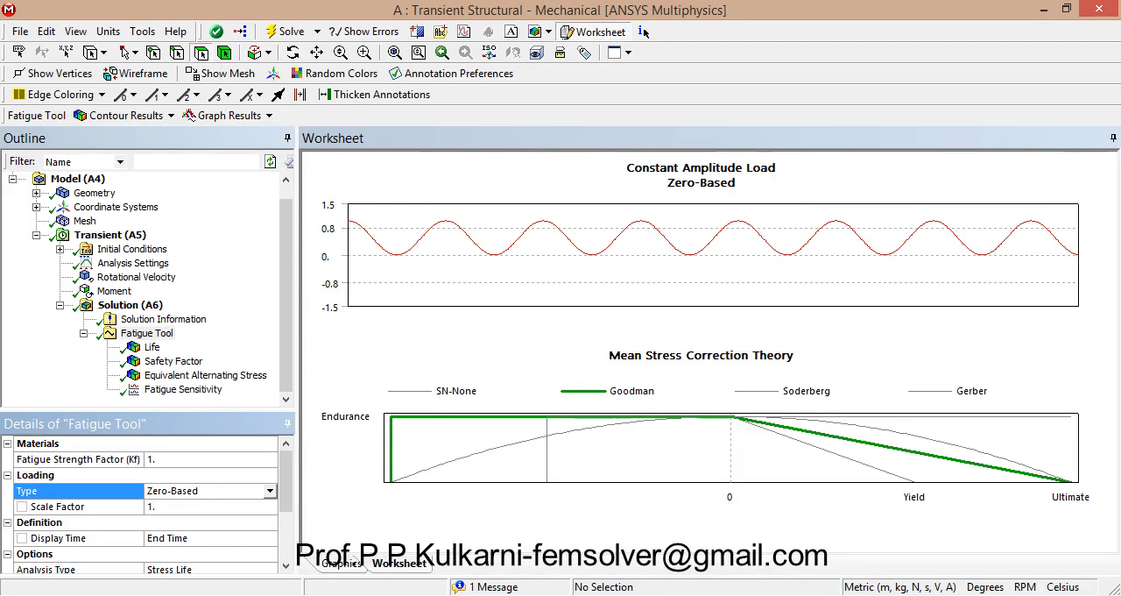
{"action": "left_click", "coordinate": [269, 490]}
{"action": "key", "text": "Down"}
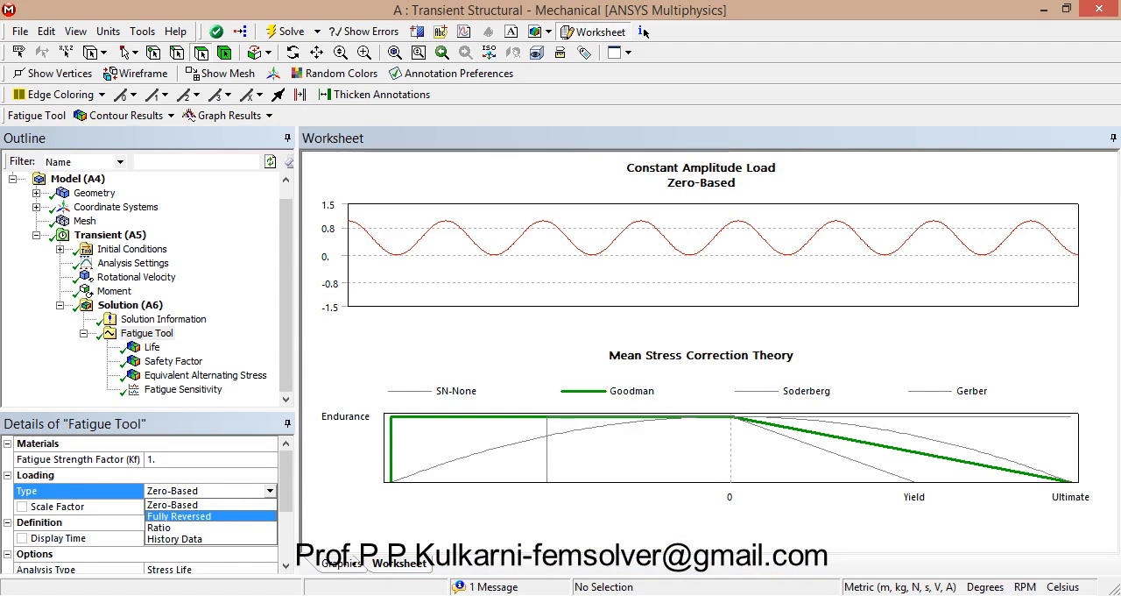
{"action": "key", "text": "Return"}
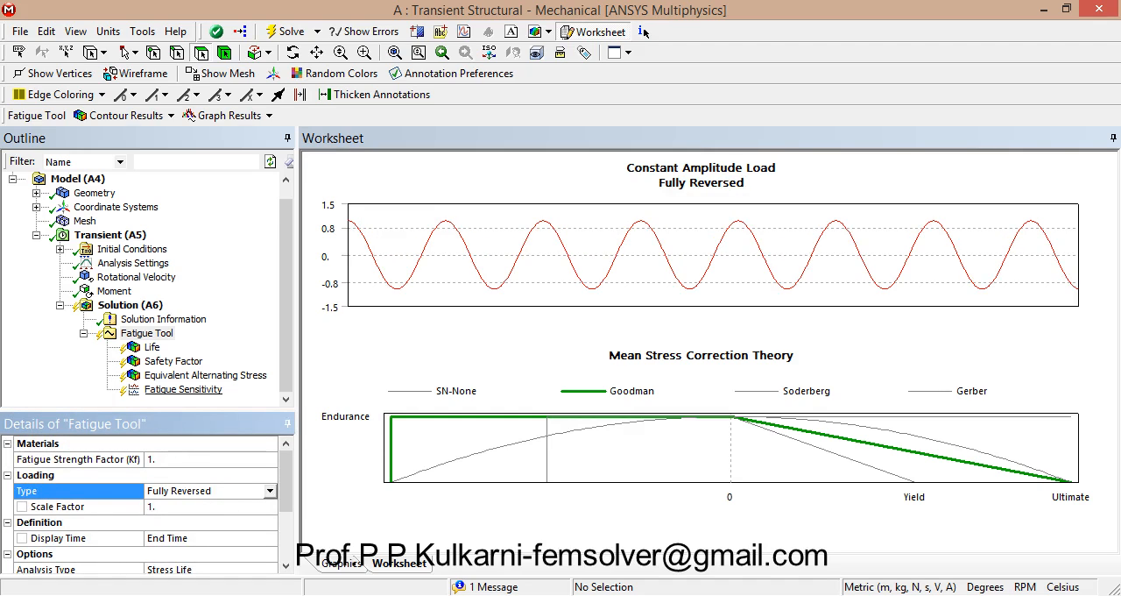
Step: Re-evaluate all Fatigue Tool results and display the Fatigue Sensitivity chart
{"action": "right_click", "coordinate": [148, 334]}
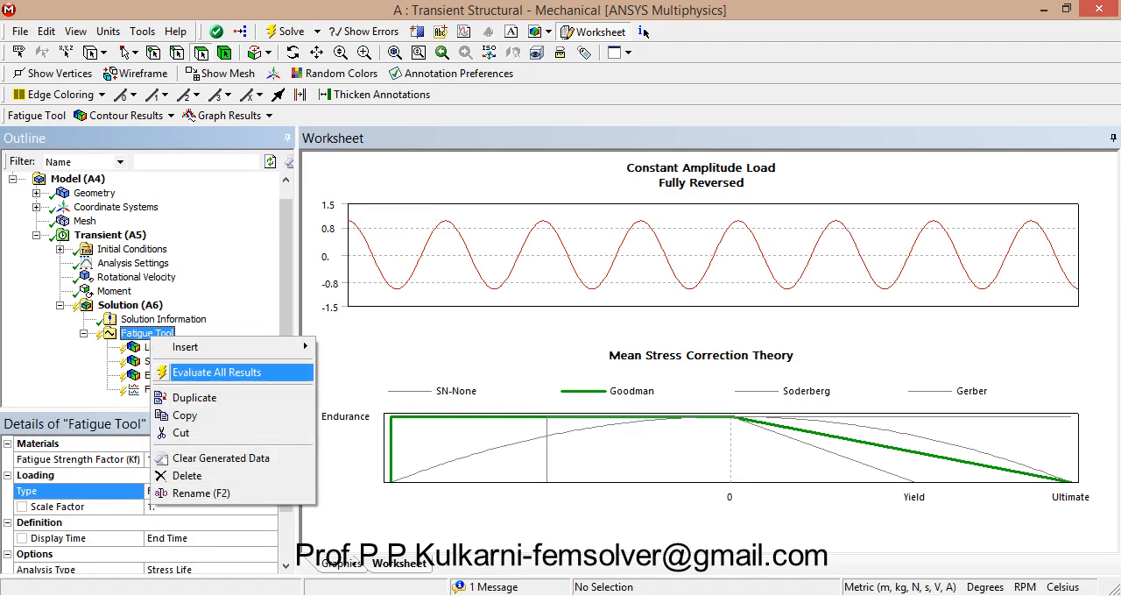
{"action": "left_click", "coordinate": [202, 373]}
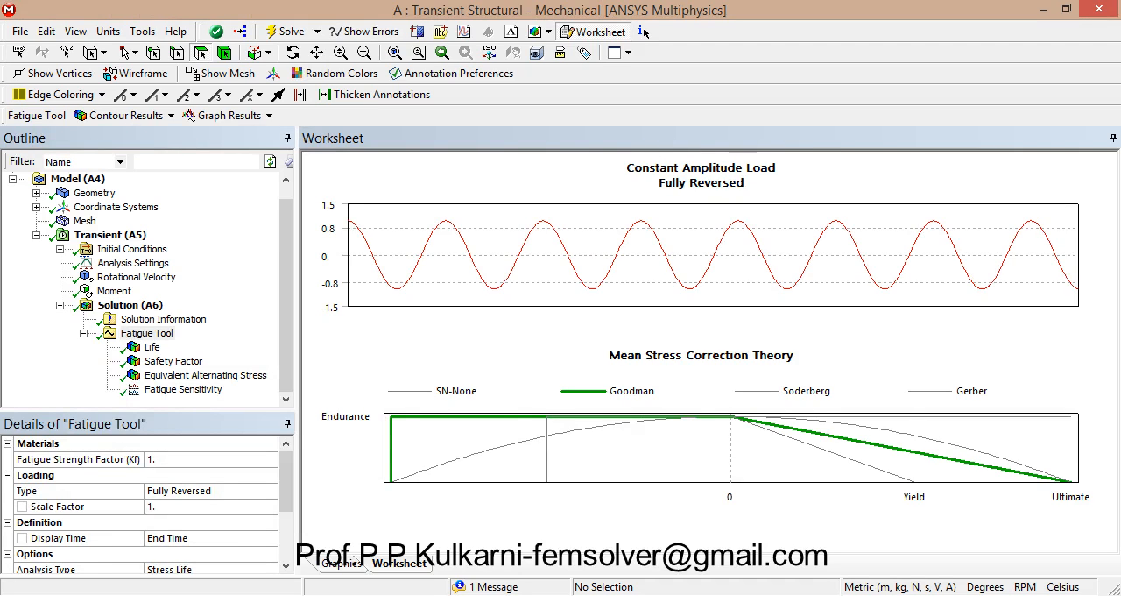
{"action": "left_click", "coordinate": [183, 388]}
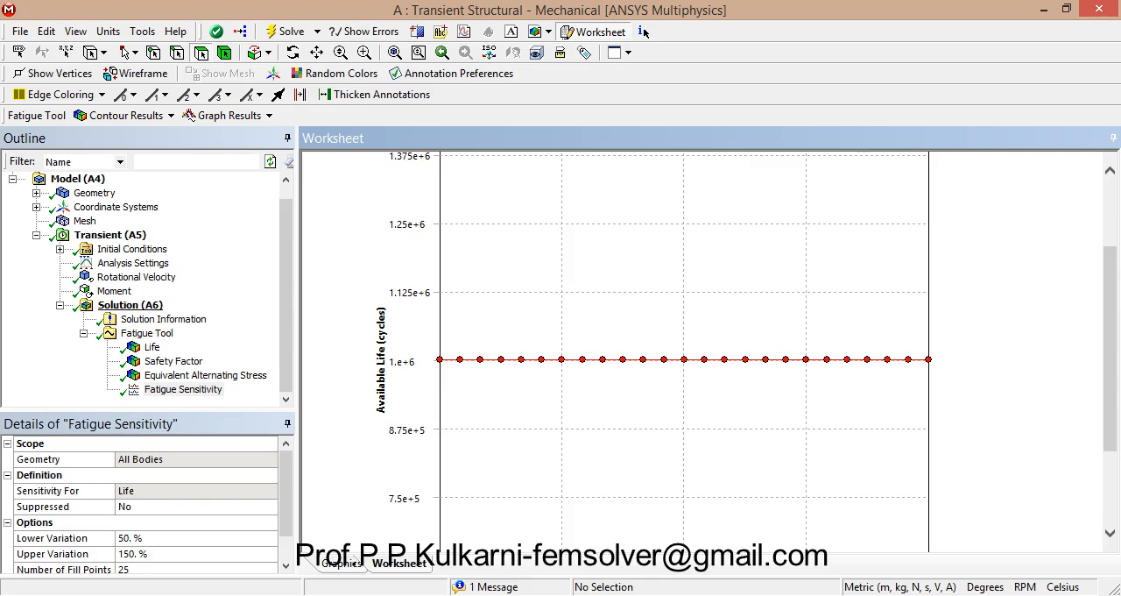
Step: Add a Force load to the transient analysis and select the end face of the crankshaft's narrow end
{"action": "left_click", "coordinate": [110, 234]}
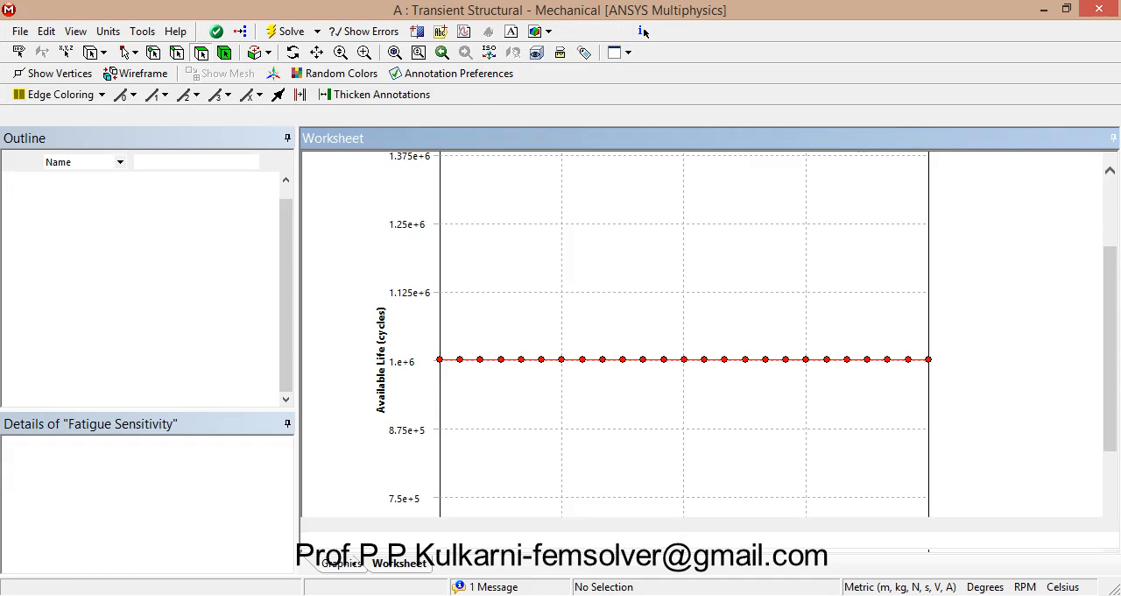
{"action": "right_click", "coordinate": [118, 237]}
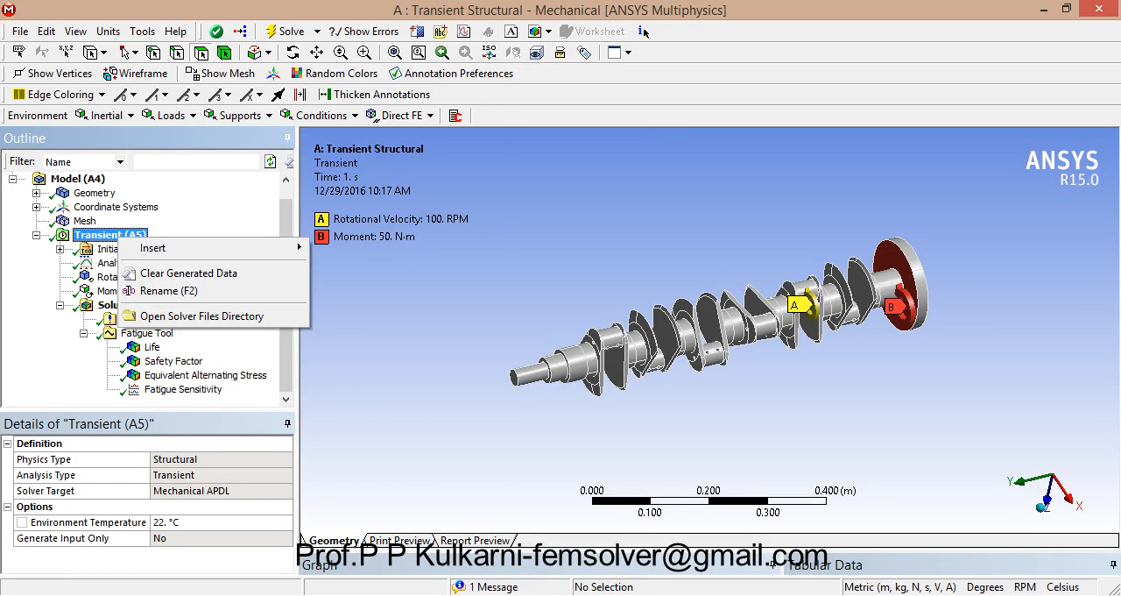
{"action": "mouse_move", "coordinate": [154, 248]}
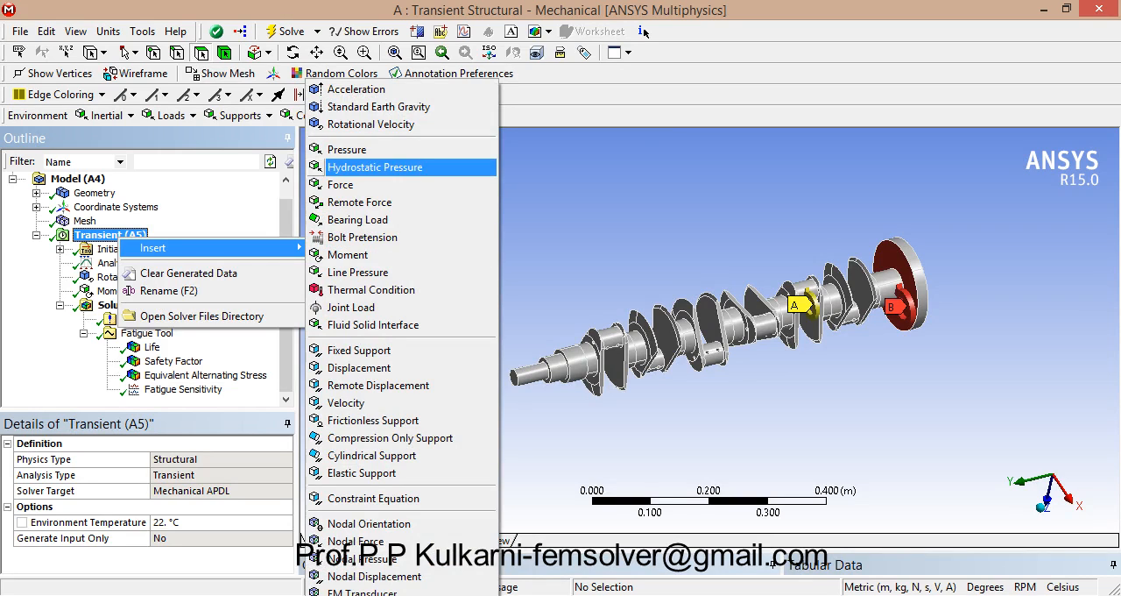
{"action": "left_click", "coordinate": [341, 184]}
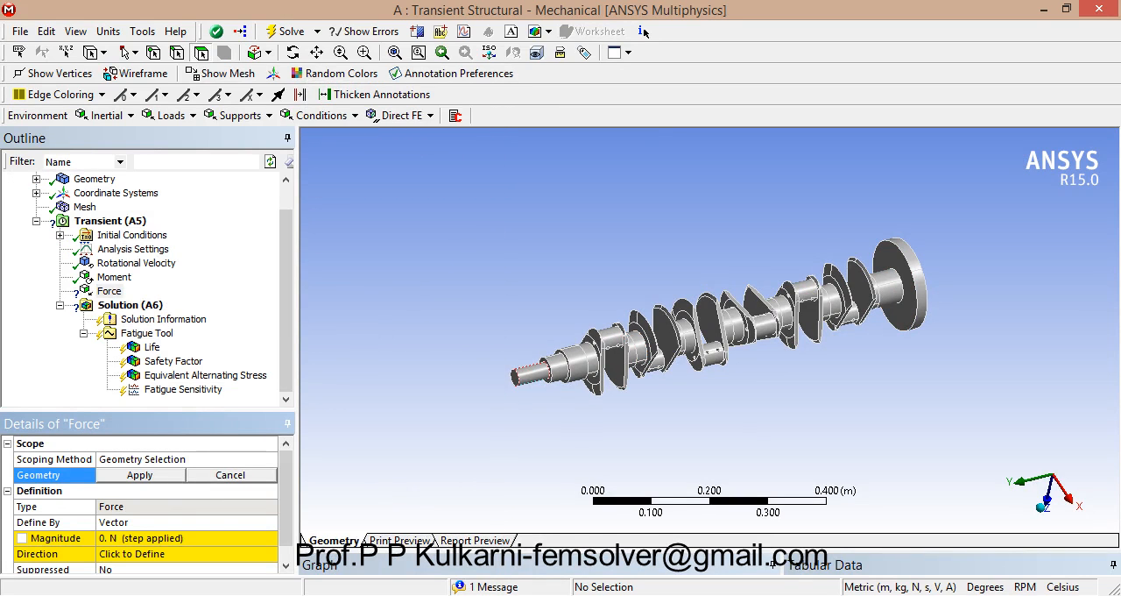
{"action": "left_click", "coordinate": [515, 377]}
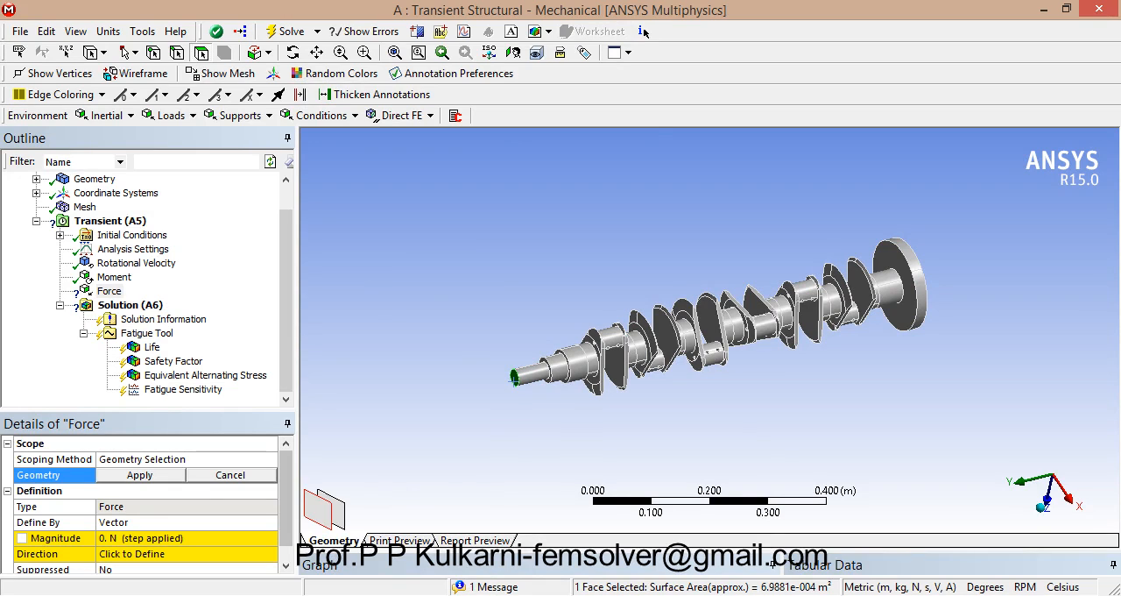
Step: Define the force by components with an X component of 1000 N and scope it to the selected end face
{"action": "left_click", "coordinate": [186, 522]}
{"action": "left_click", "coordinate": [270, 522]}
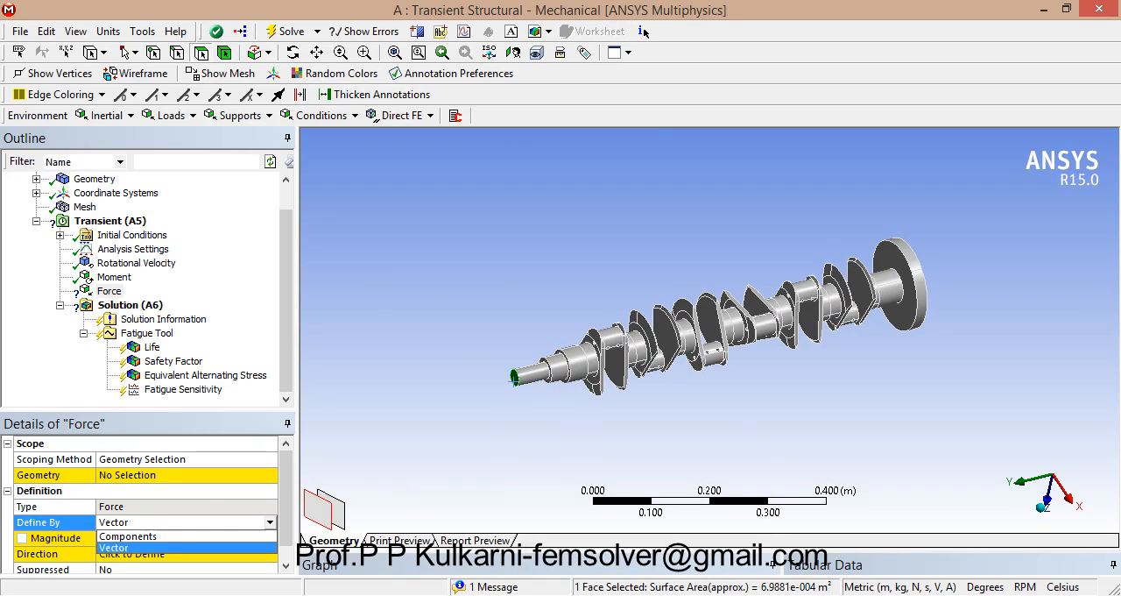
{"action": "left_click", "coordinate": [175, 536]}
{"action": "left_click", "coordinate": [186, 554]}
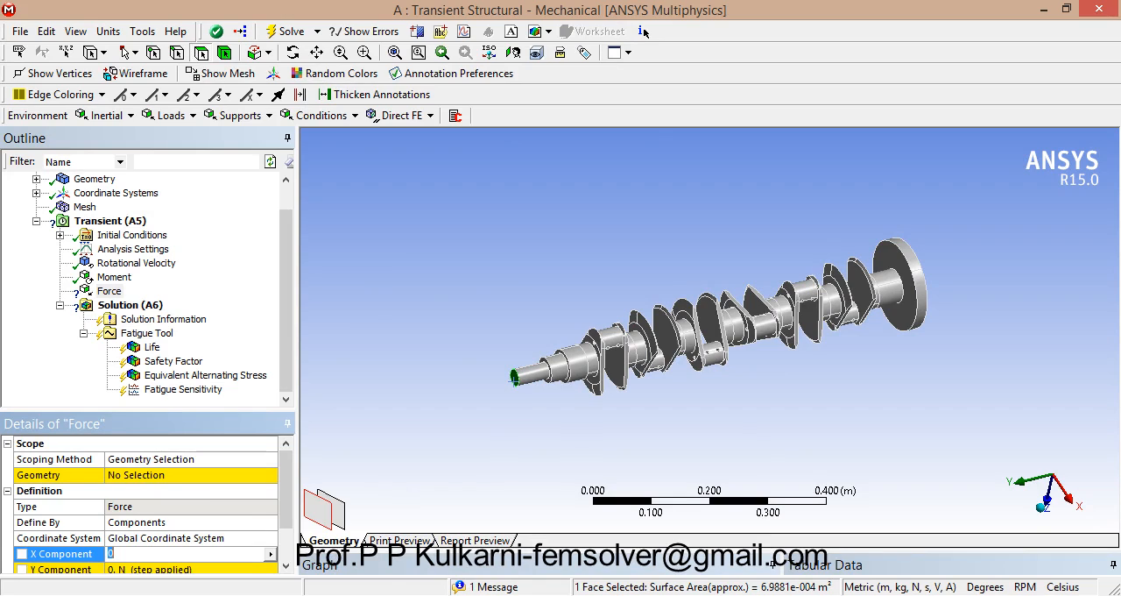
{"action": "type", "text": "1000"}
{"action": "key", "text": "Return"}
{"action": "left_click", "coordinate": [193, 475]}
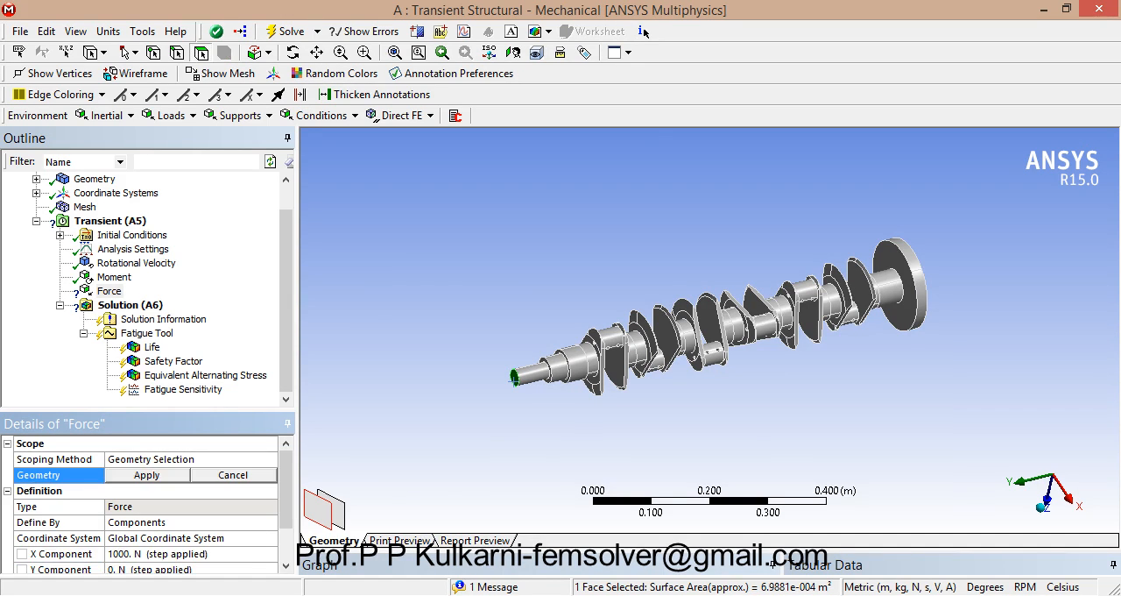
{"action": "left_click", "coordinate": [146, 474]}
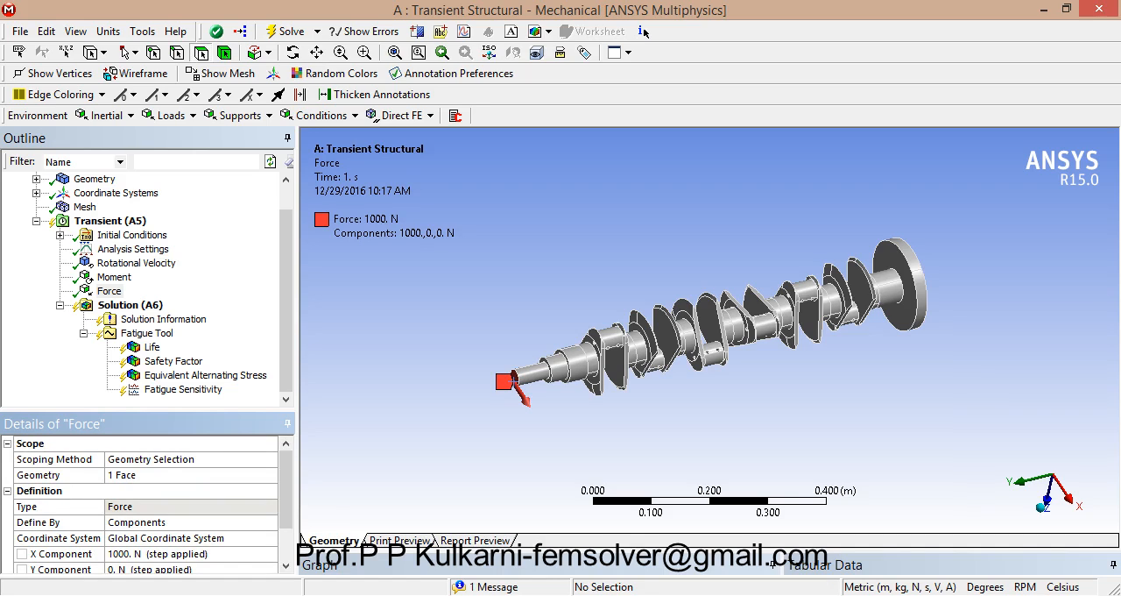
Step: Redirect the force on the crankshaft's narrow end by setting its X component to 0 N and Y component to 1000 N
{"action": "left_click", "coordinate": [161, 554]}
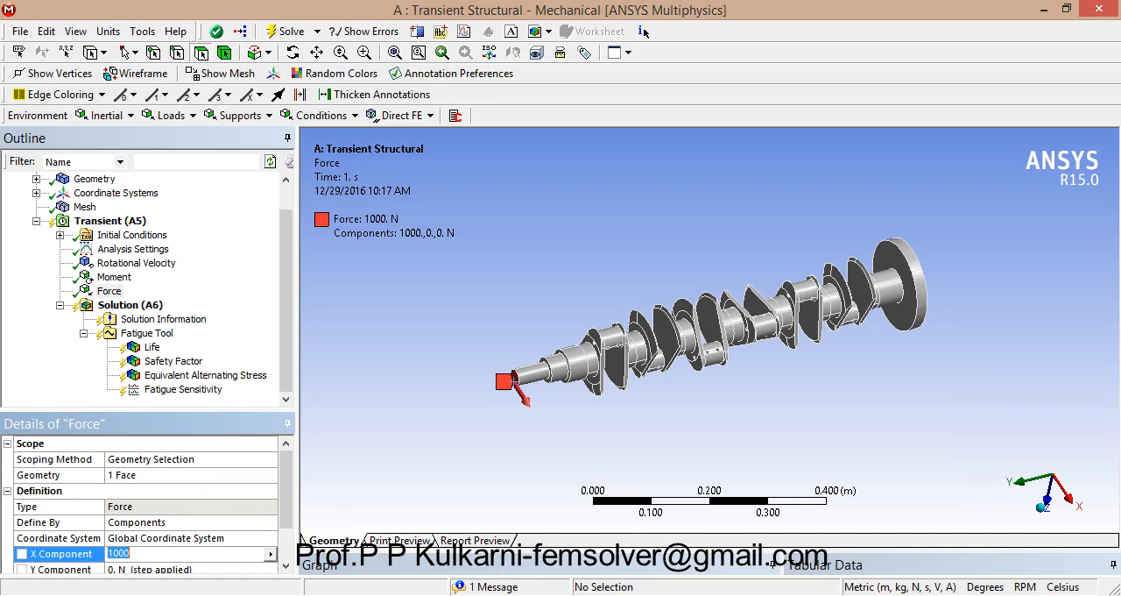
{"action": "type", "text": "0"}
{"action": "key", "text": "Tab"}
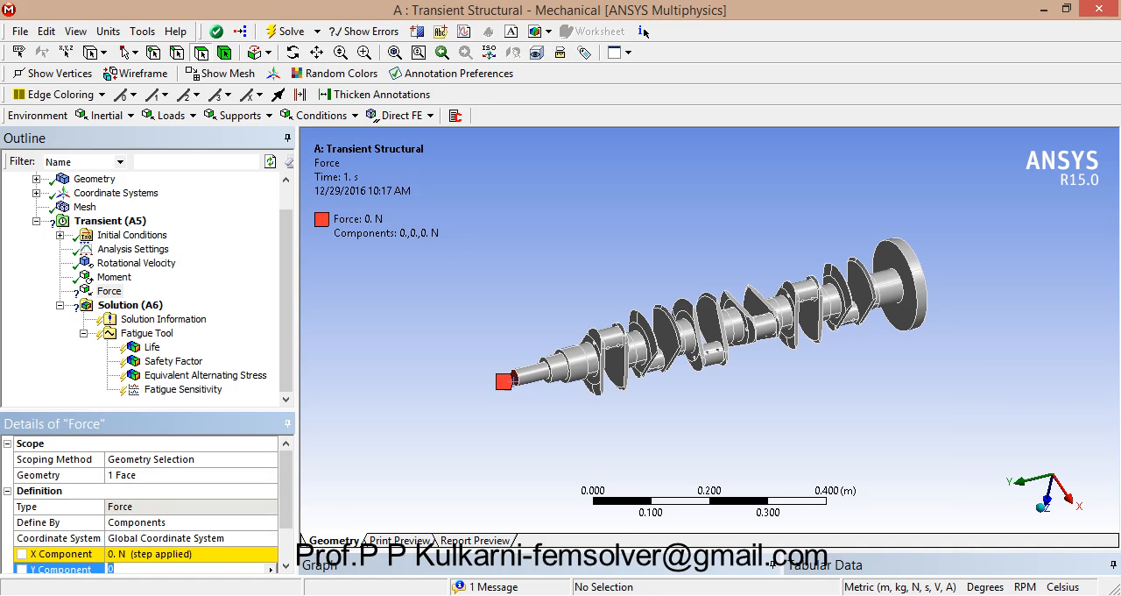
{"action": "type", "text": "1000"}
{"action": "key", "text": "shift+Tab"}
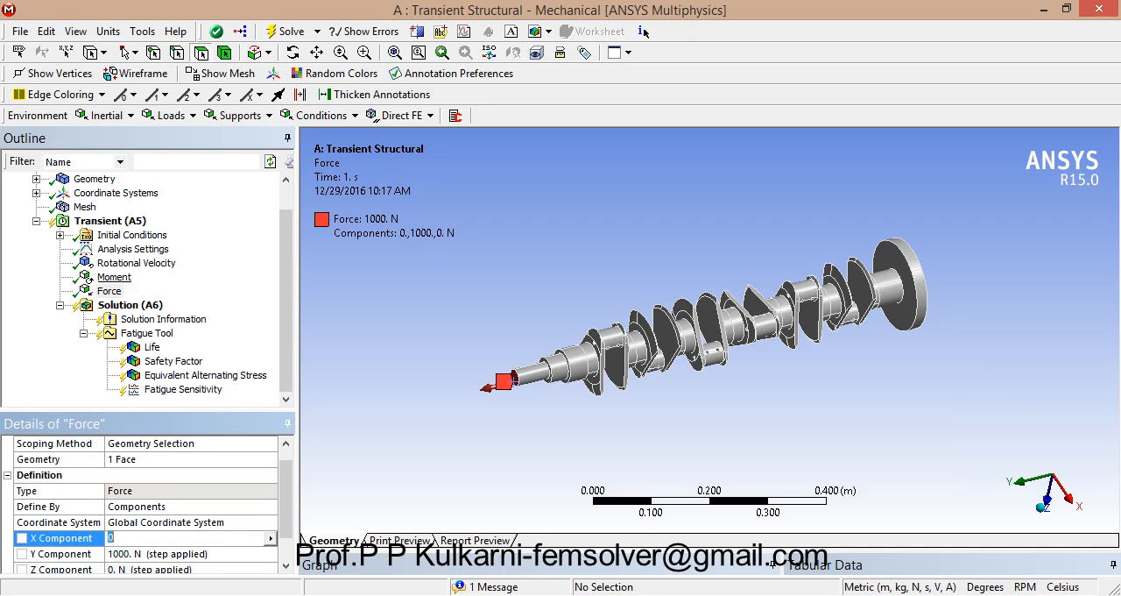
Step: Delete the Rotational Velocity and Moment loads from the transient analysis
{"action": "right_click", "coordinate": [136, 263]}
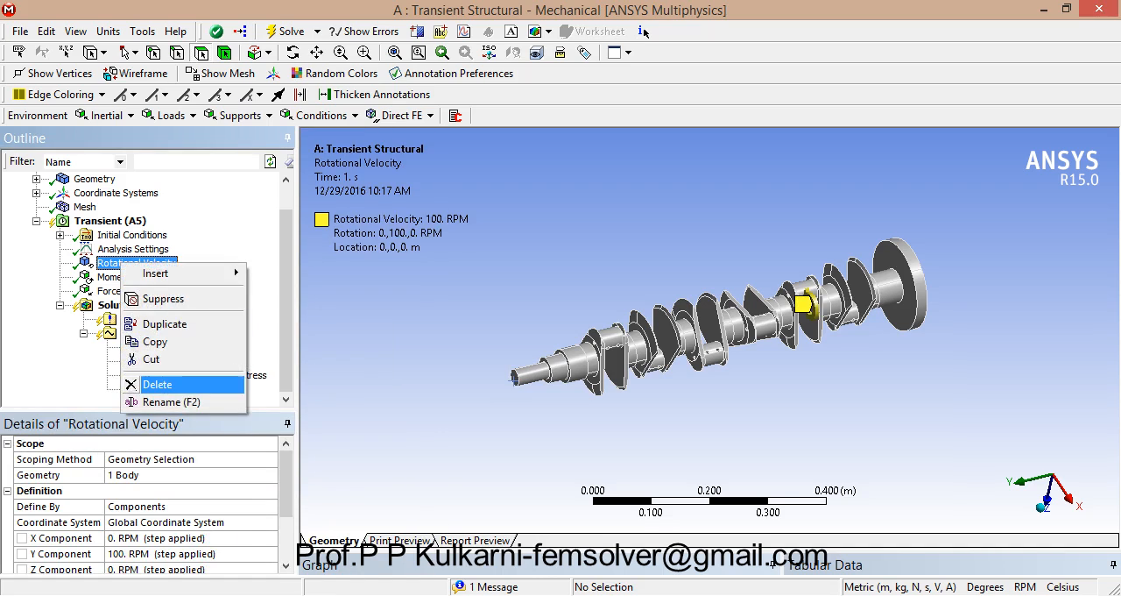
{"action": "left_click", "coordinate": [180, 383]}
{"action": "left_click", "coordinate": [556, 367]}
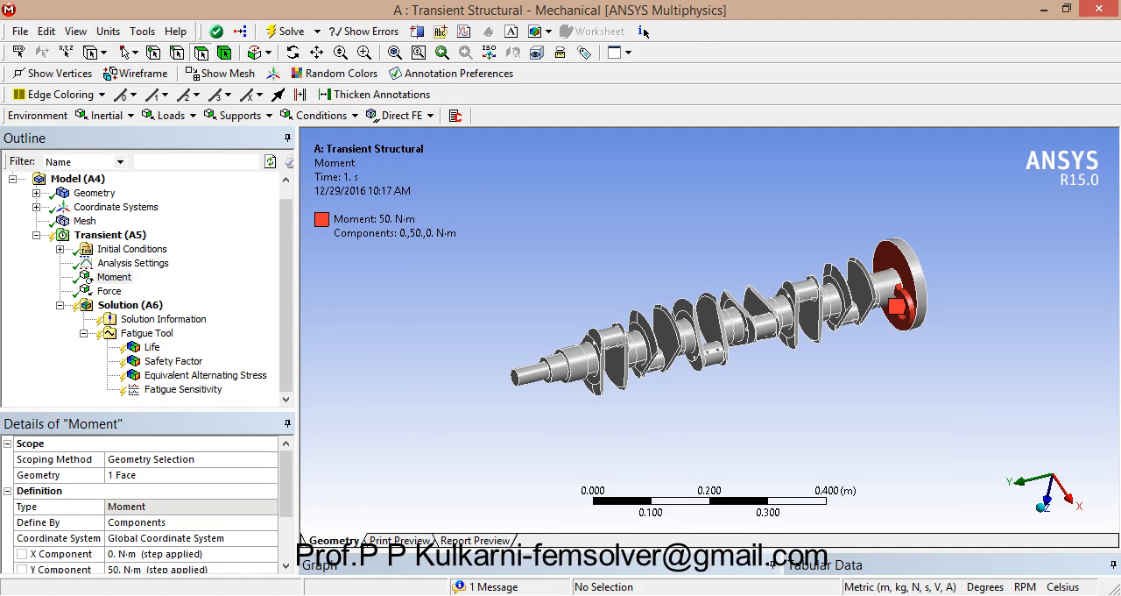
{"action": "right_click", "coordinate": [114, 277]}
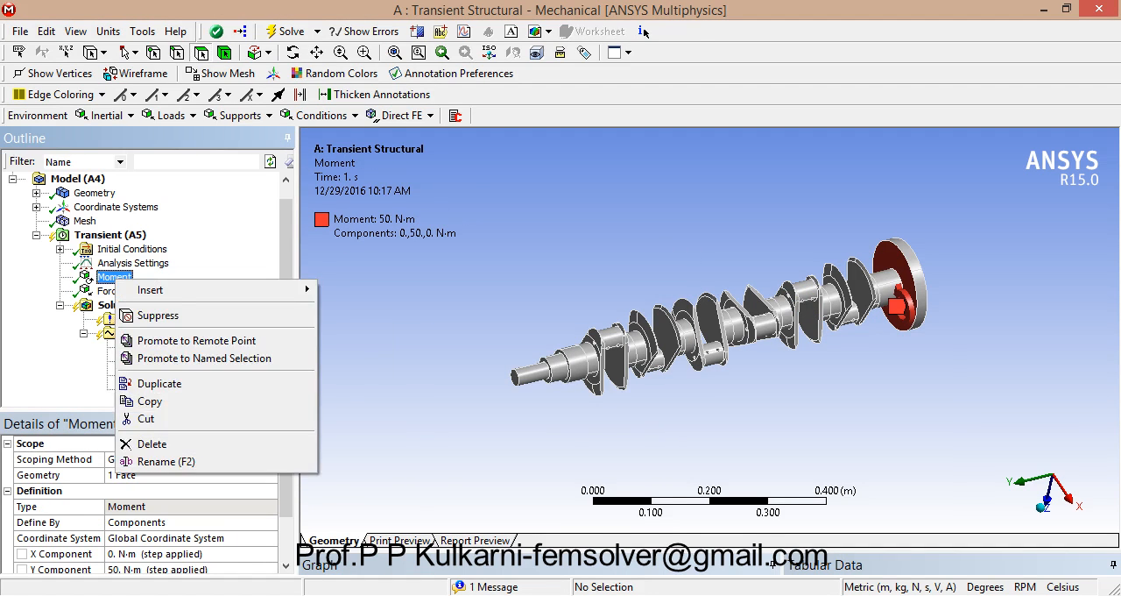
{"action": "left_click", "coordinate": [149, 444]}
{"action": "key", "text": "Return"}
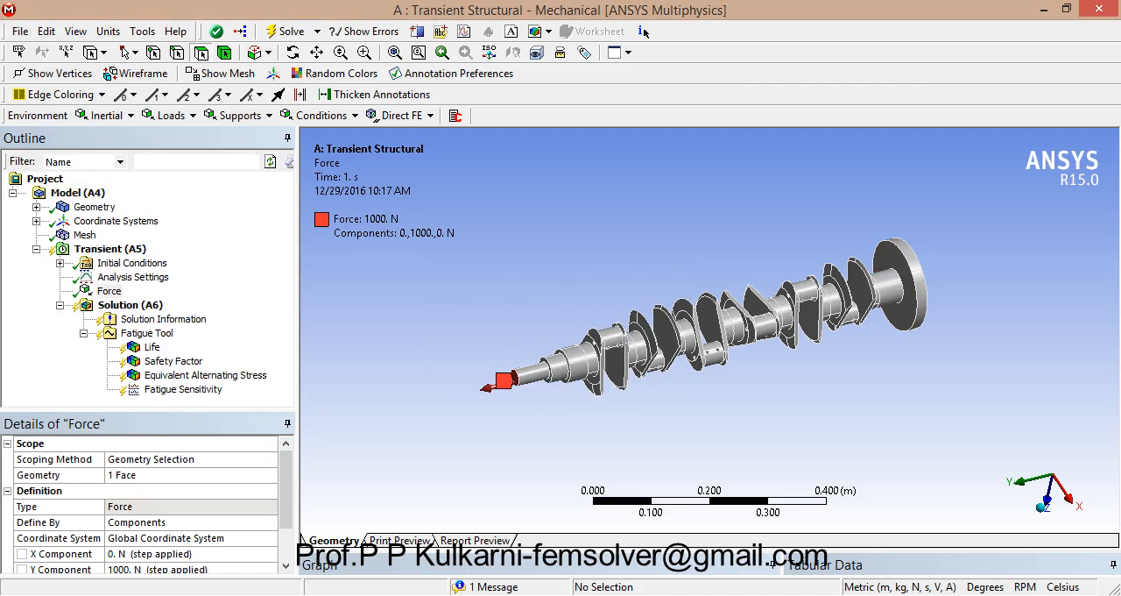
Step: Add a Fixed Support on the outer face of the crankshaft's large end flange
{"action": "left_click", "coordinate": [557, 411]}
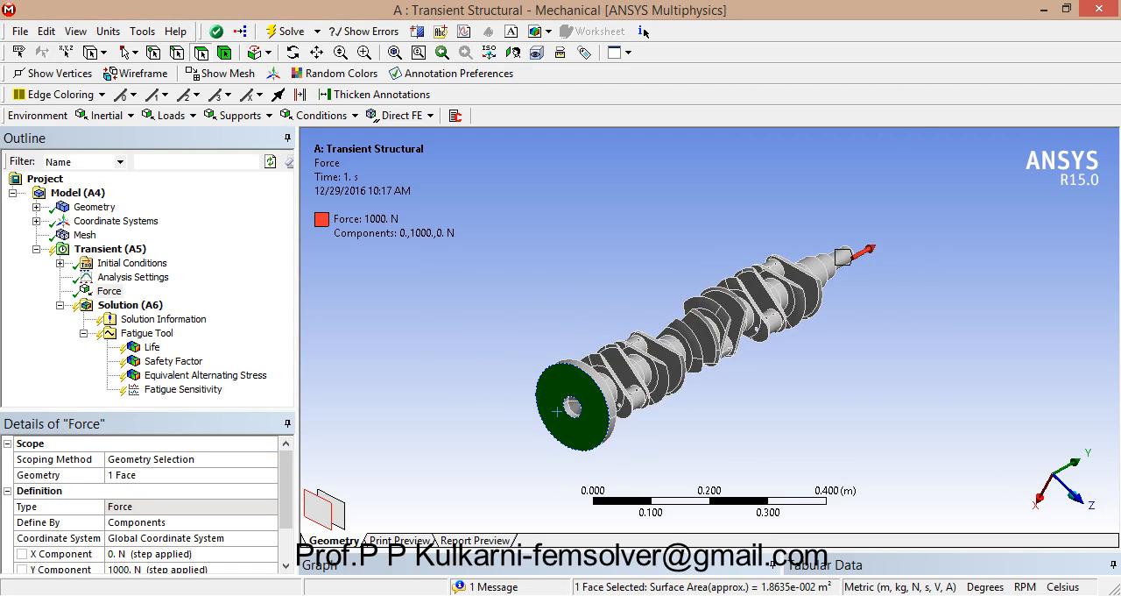
{"action": "right_click", "coordinate": [557, 411]}
{"action": "mouse_move", "coordinate": [614, 94]}
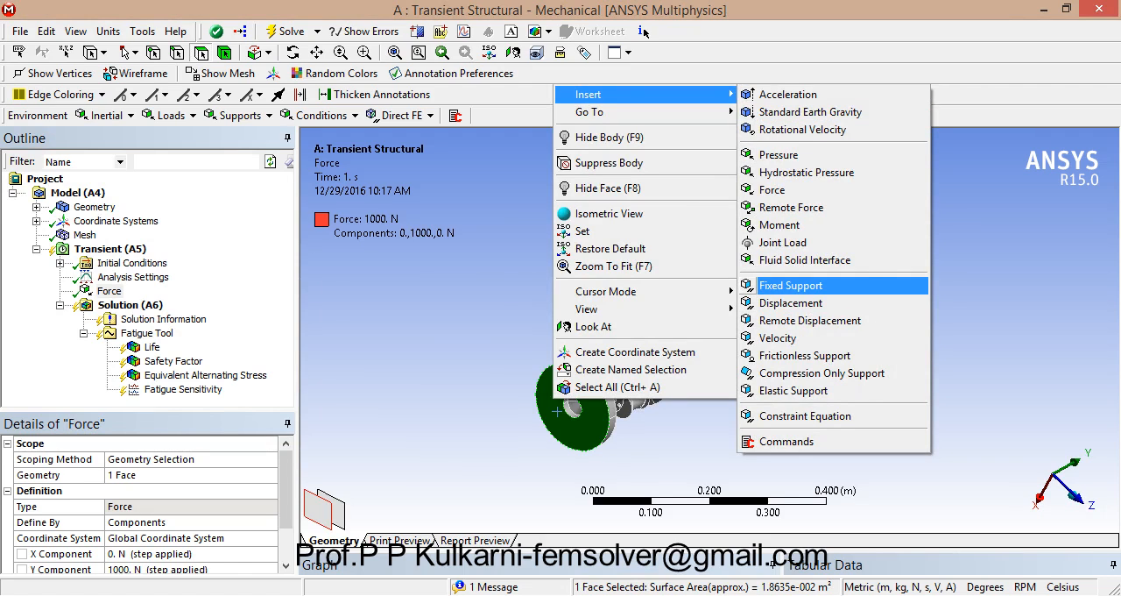
{"action": "left_click", "coordinate": [791, 284]}
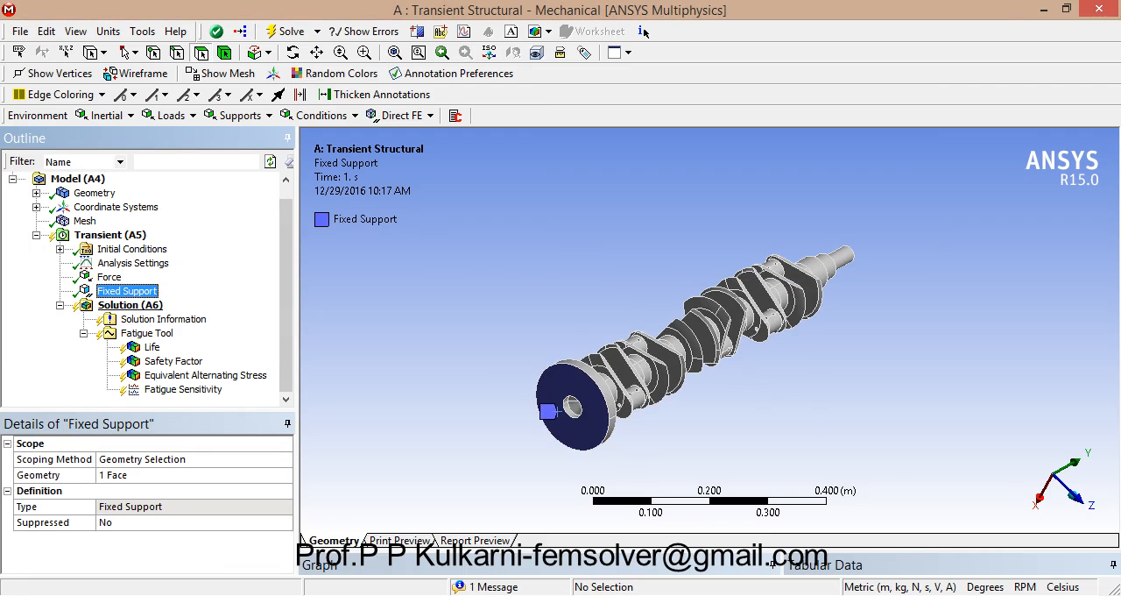
Step: Solve the transient analysis with the force and fixed support applied
{"action": "left_click", "coordinate": [130, 304]}
{"action": "right_click", "coordinate": [131, 305]}
{"action": "left_click", "coordinate": [168, 339]}
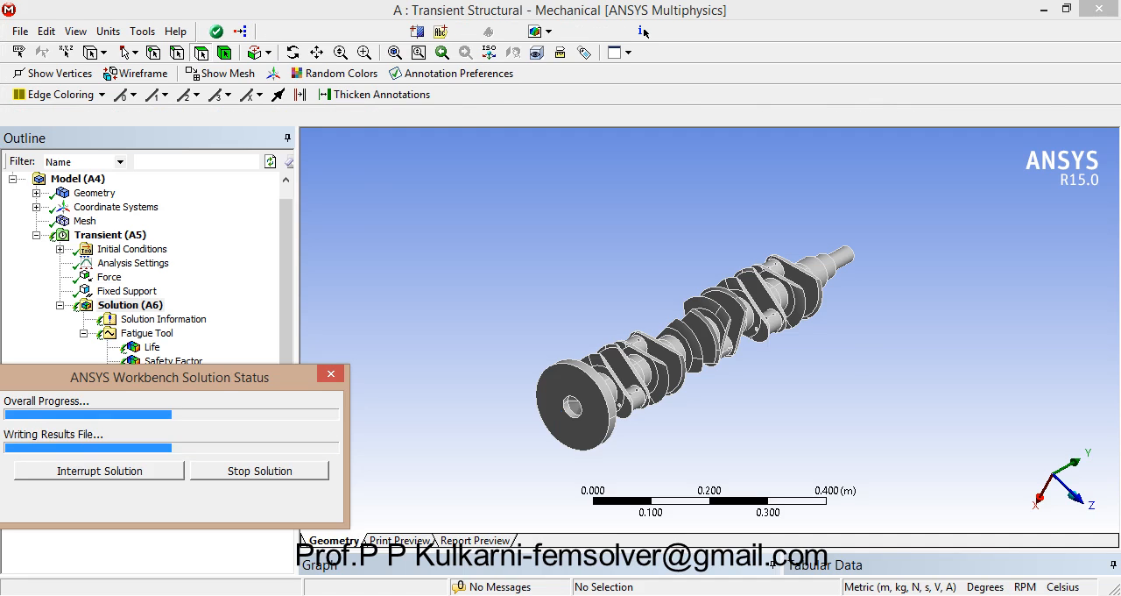
Step: Display the Safety Factor result and examine its lowest regions around the crank webs and journals from several sides
{"action": "left_click", "coordinate": [173, 361]}
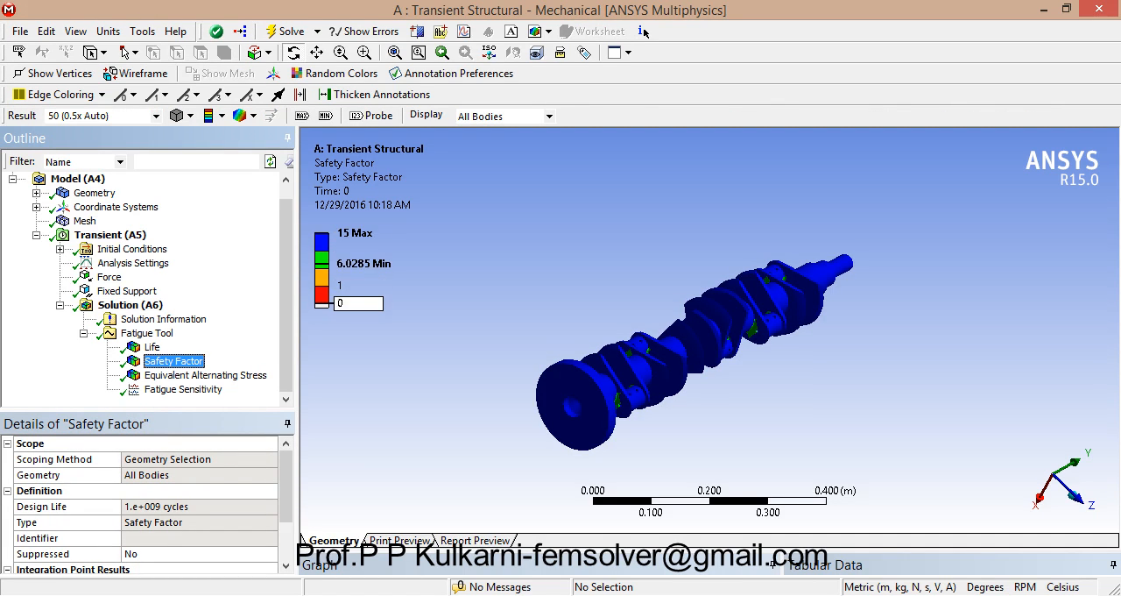
{"action": "left_click_drag", "start_coordinate": [670, 350], "coordinate": [490, 357]}
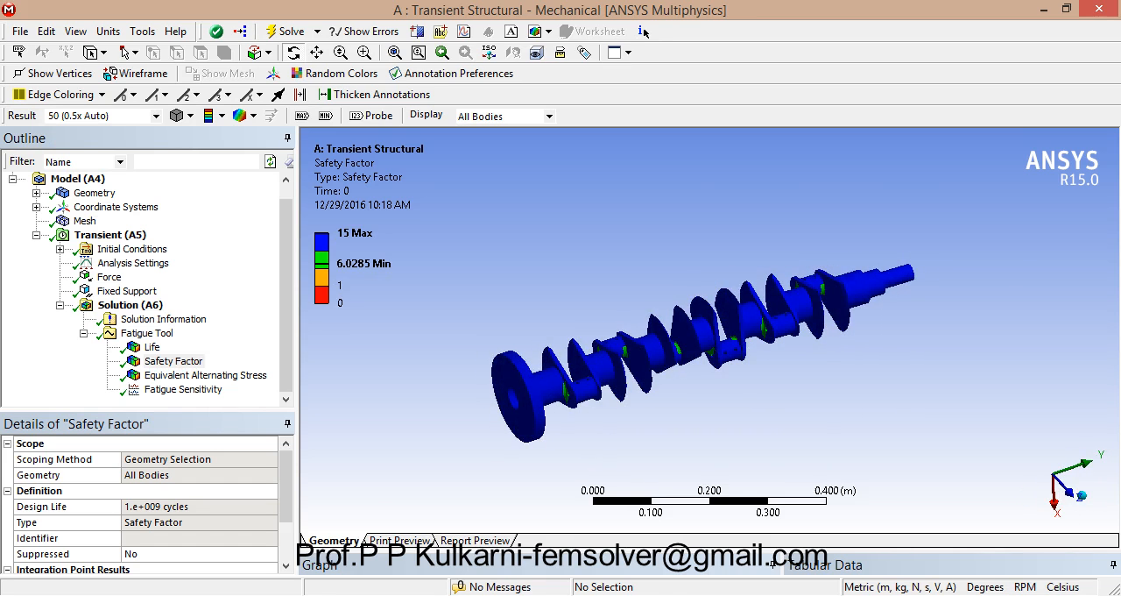
{"action": "scroll", "coordinate": [710, 330], "scroll_direction": "up", "scroll_amount": 10}
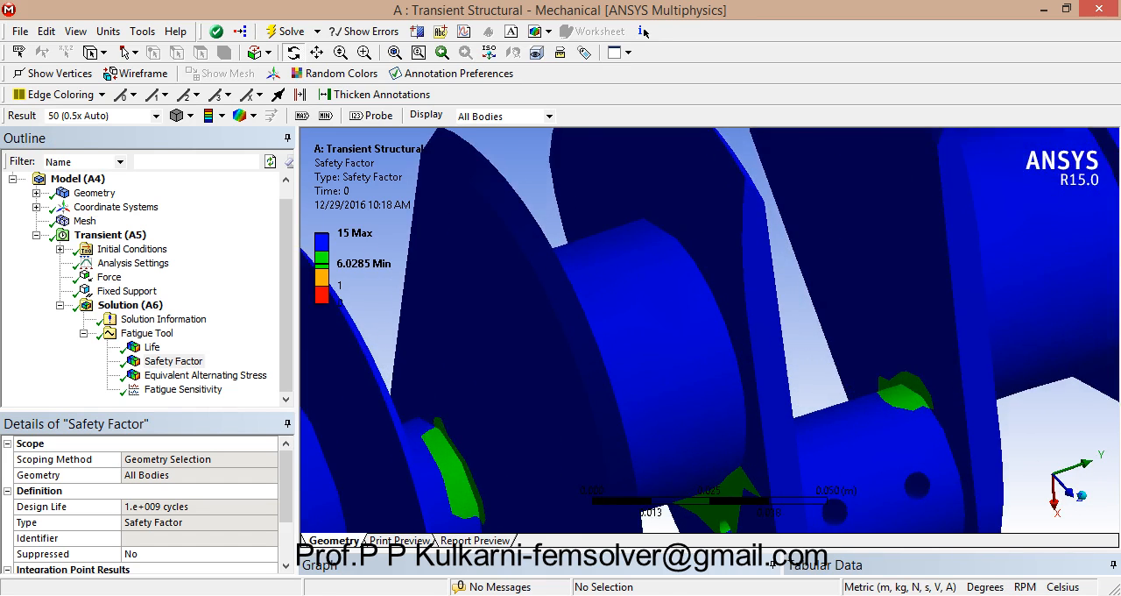
{"action": "left_click", "coordinate": [341, 285]}
{"action": "left_click", "coordinate": [342, 268]}
{"action": "left_click", "coordinate": [340, 286]}
{"action": "left_click", "coordinate": [342, 267]}
{"action": "key", "text": "F7"}
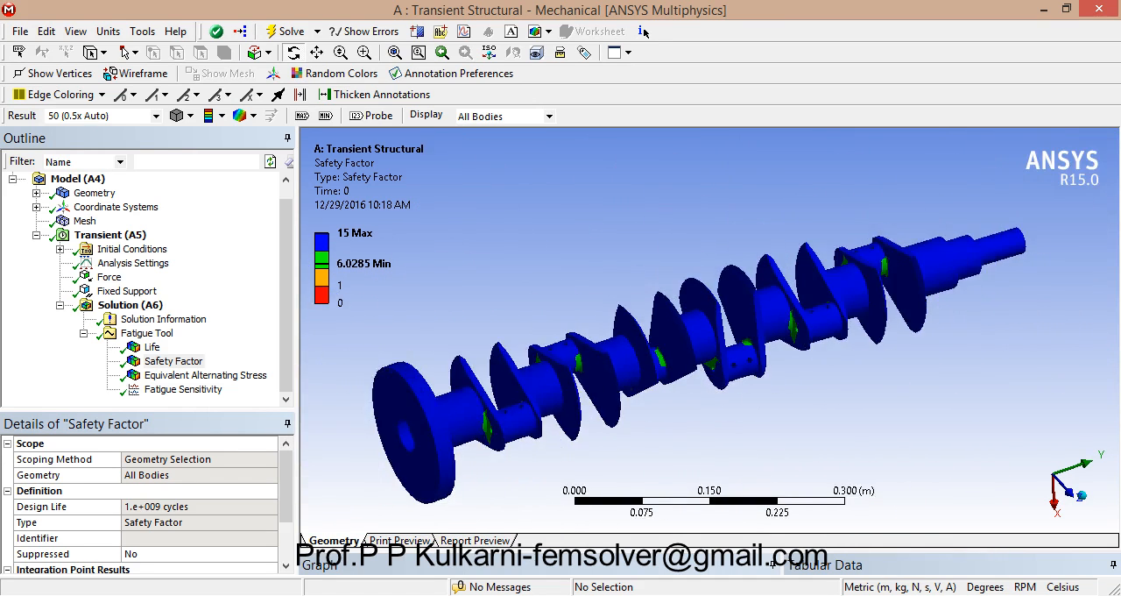
{"action": "left_click_drag", "start_coordinate": [560, 377], "coordinate": [862, 316]}
{"action": "scroll", "coordinate": [722, 310], "scroll_direction": "up", "scroll_amount": 5}
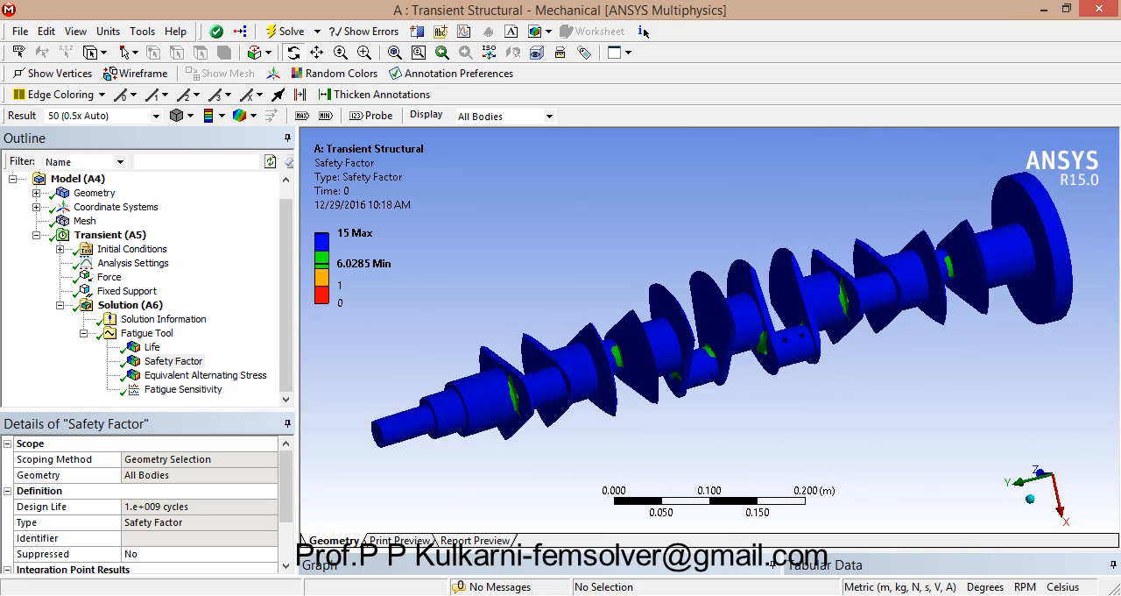
{"action": "right_click_drag", "start_coordinate": [489, 371], "coordinate": [552, 418]}
{"action": "scroll", "coordinate": [710, 330], "scroll_direction": "down", "scroll_amount": 9}
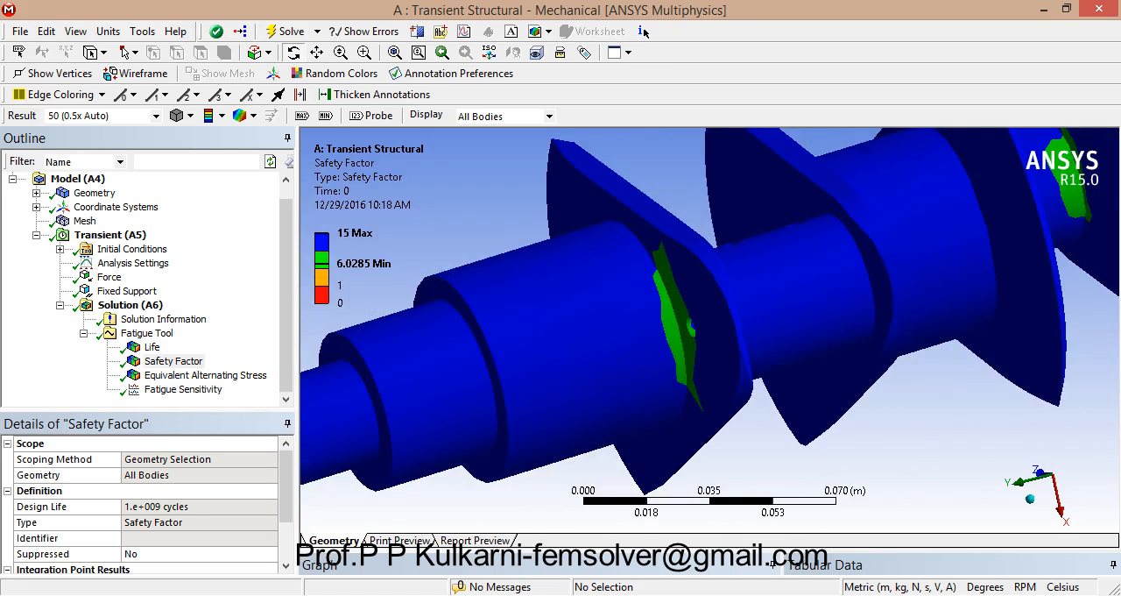
{"action": "middle_click_drag", "start_coordinate": [788, 395], "coordinate": [465, 189]}
{"action": "scroll", "coordinate": [710, 330], "scroll_direction": "down", "scroll_amount": 4}
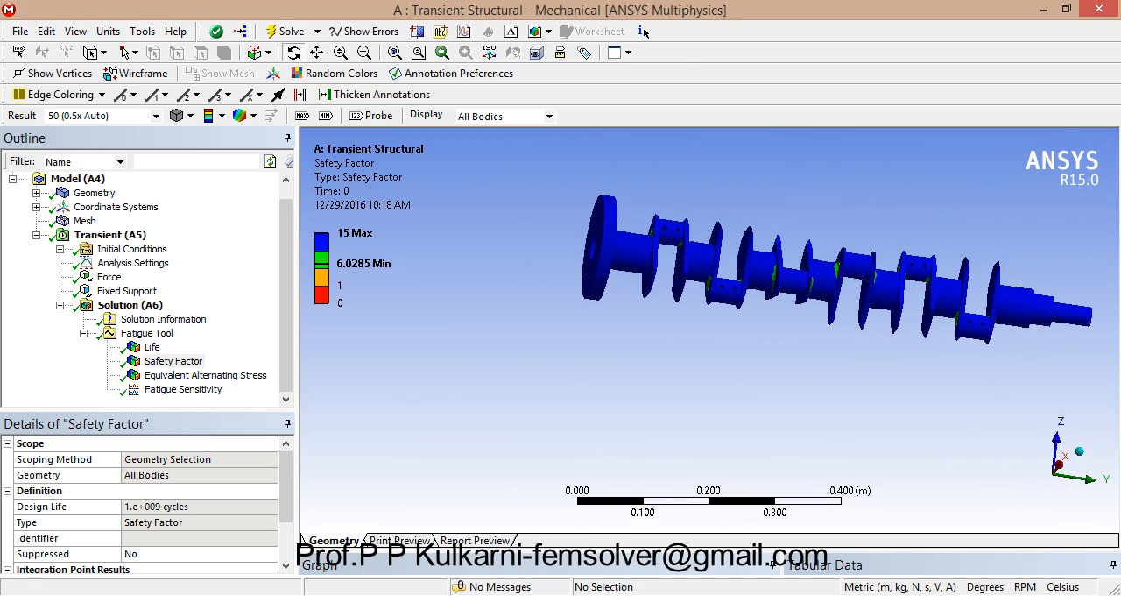
Step: Review the Life, Safety Factor and Equivalent Alternating Stress results in turn, and select Fatigue Sensitivity
{"action": "left_click", "coordinate": [152, 347]}
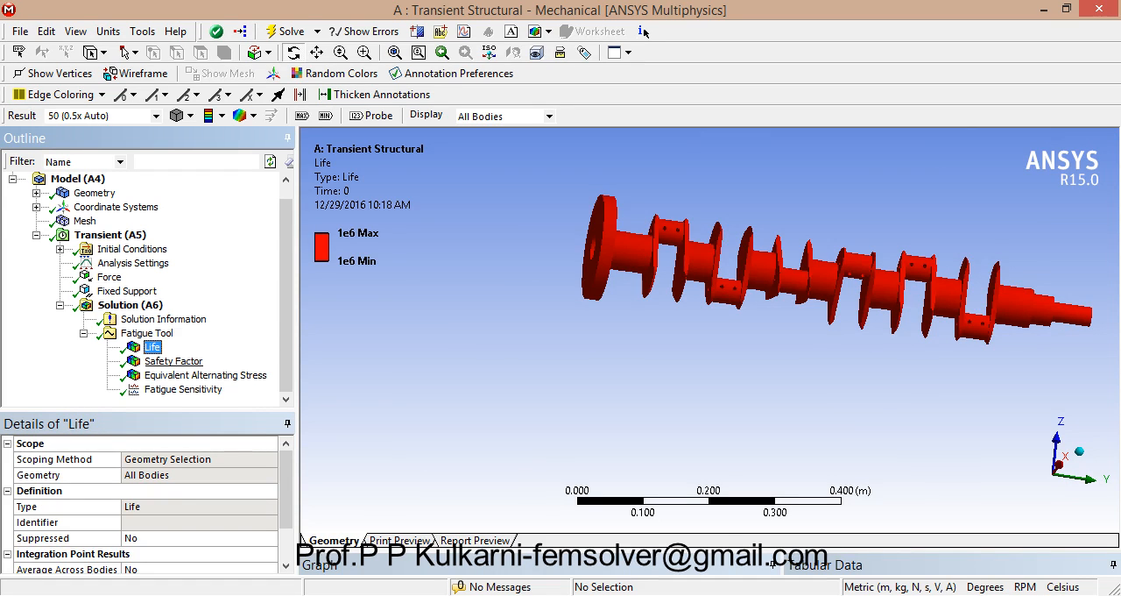
{"action": "left_click", "coordinate": [173, 361]}
{"action": "left_click", "coordinate": [205, 374]}
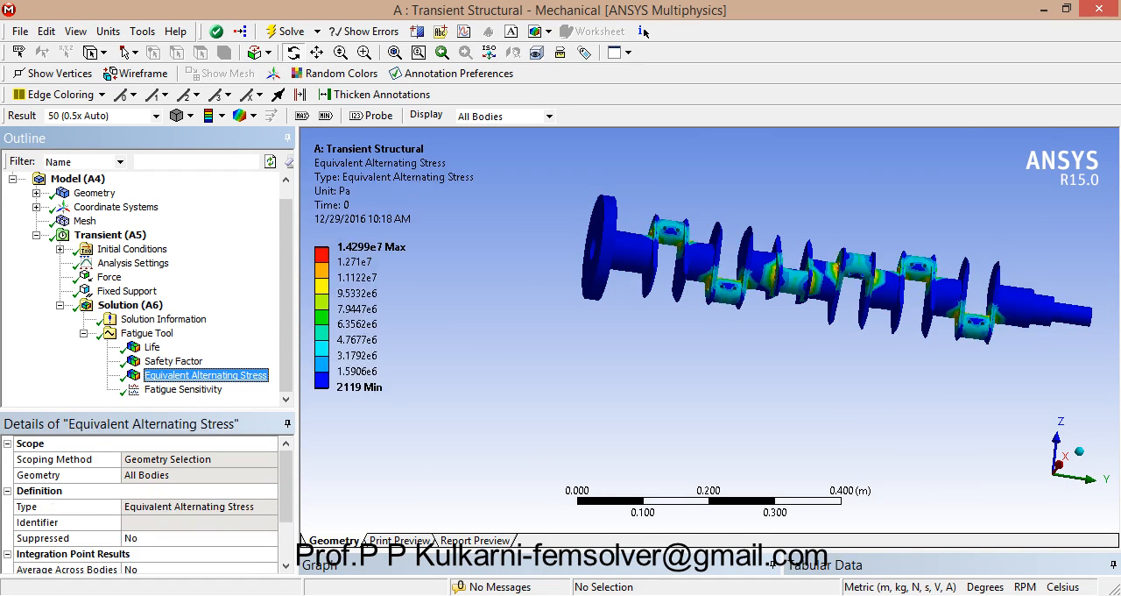
{"action": "key", "text": "Down"}
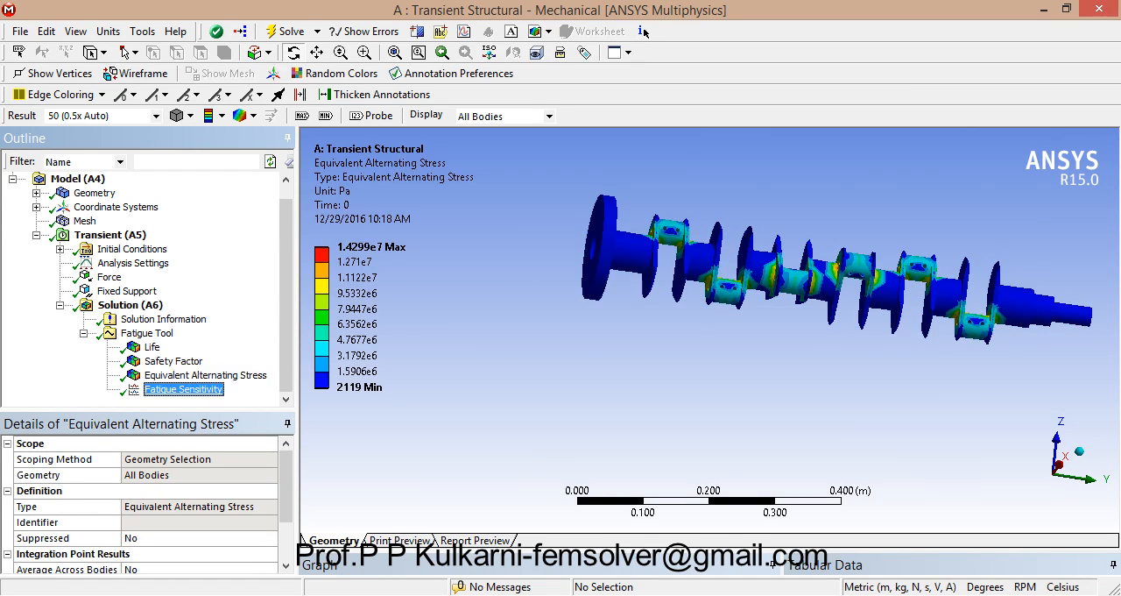